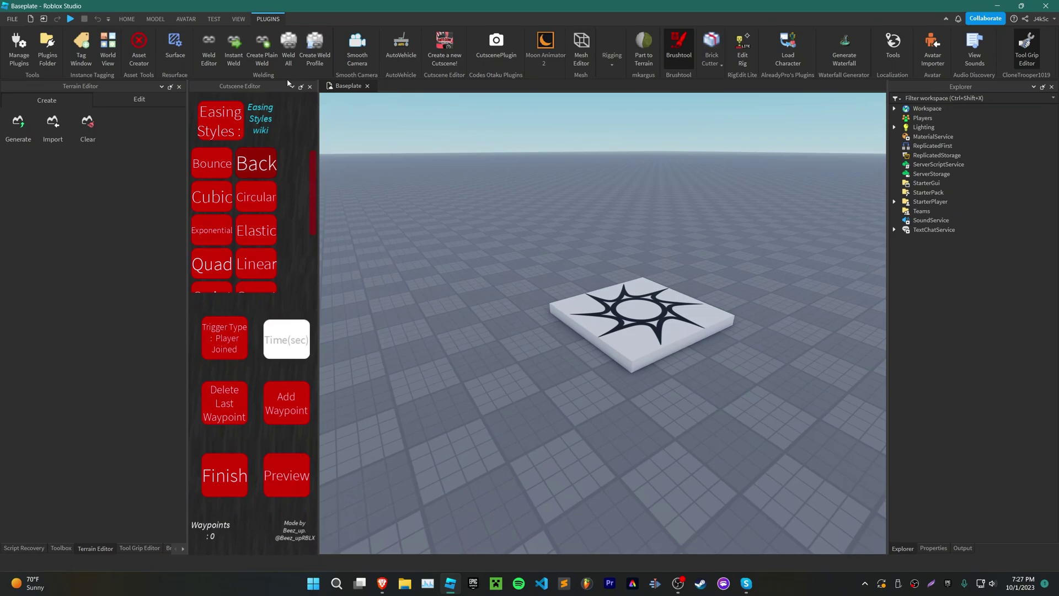
Dock the Cutscene Editor in the same side area as the Terrain Editor.
left_click_drag(274, 85, 129, 90)
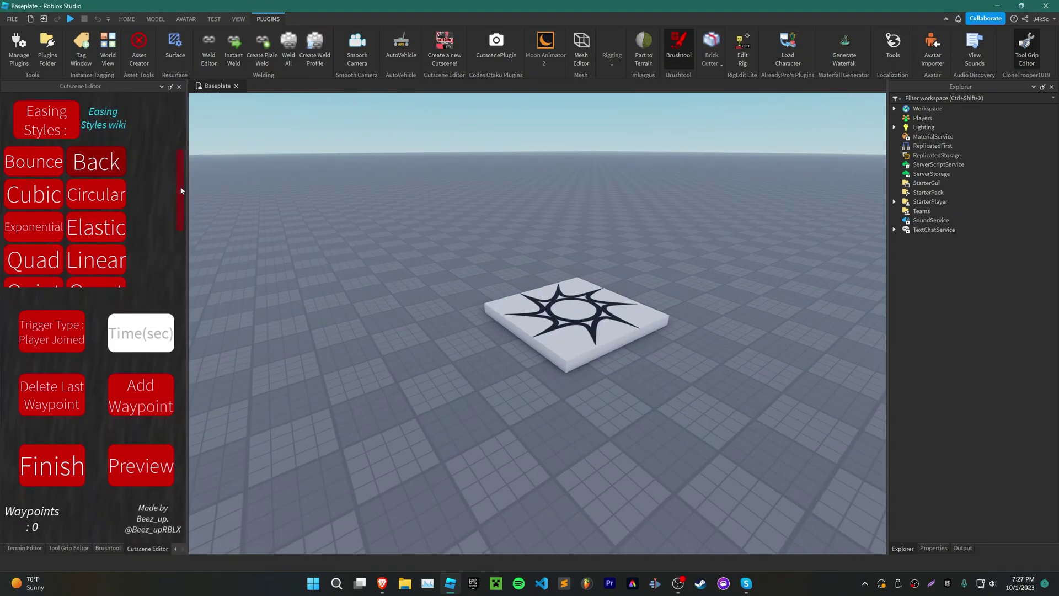
left_click(131, 19)
right_click_drag(606, 144, 606, 148)
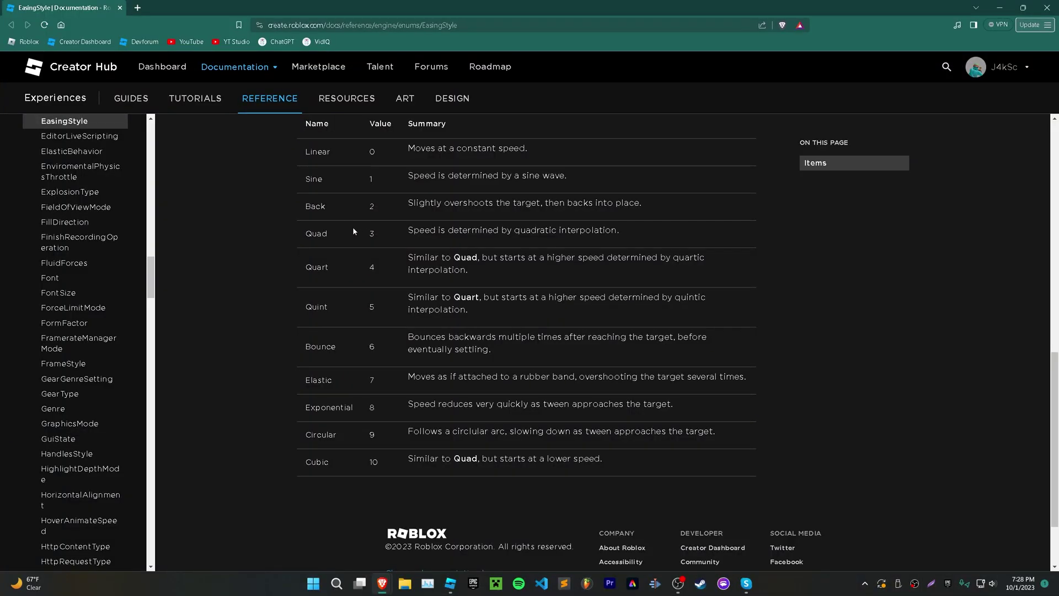
Read the easing style descriptions in the documentation and preview the cutscene with the Quad, Quart and Quint styles.
left_click_drag(408, 176, 593, 171)
left_click(591, 167)
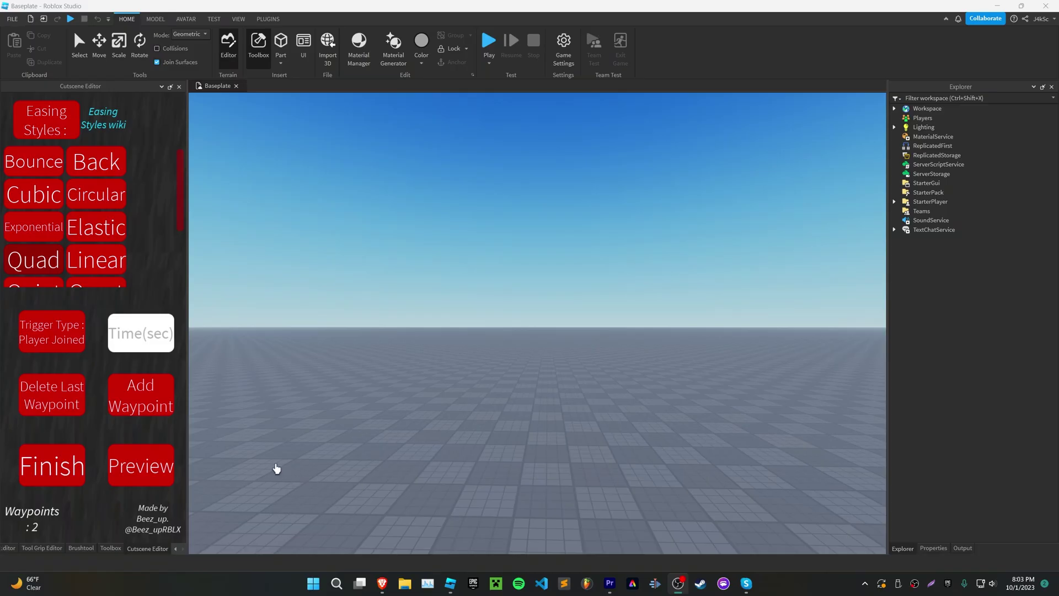
left_click(145, 454)
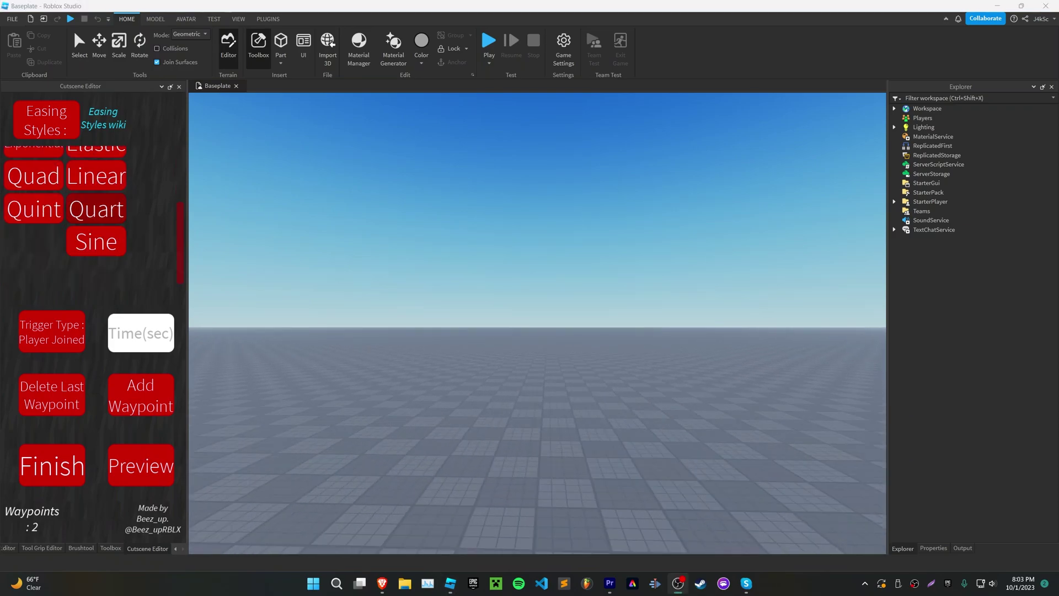
left_click(133, 477)
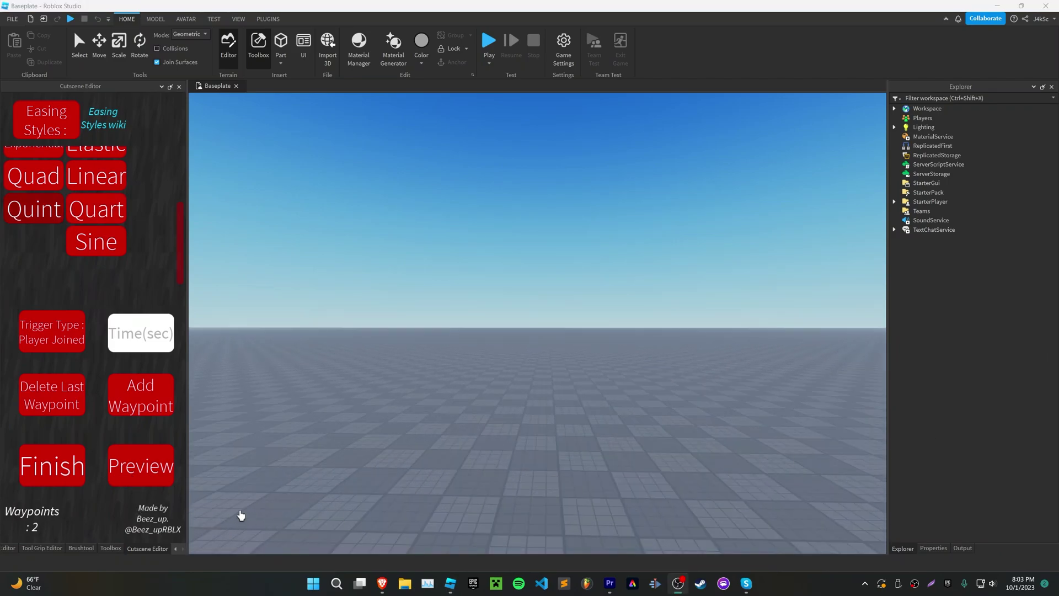
left_click(241, 516)
left_click(119, 480)
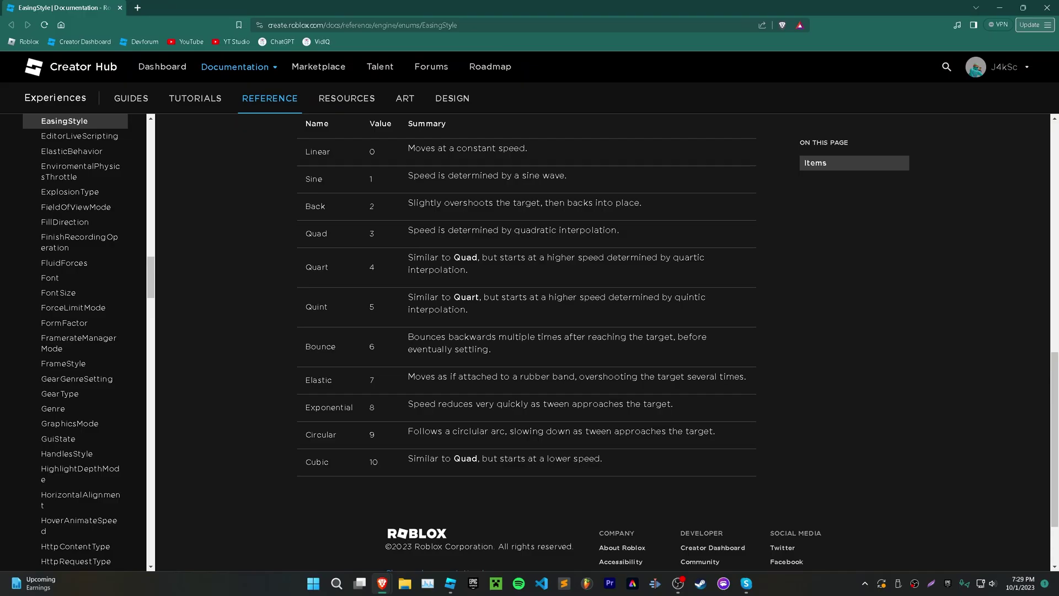
Return from the documentation to Roblox Studio and choose the Linear easing style for the cutscene.
left_click(1000, 7)
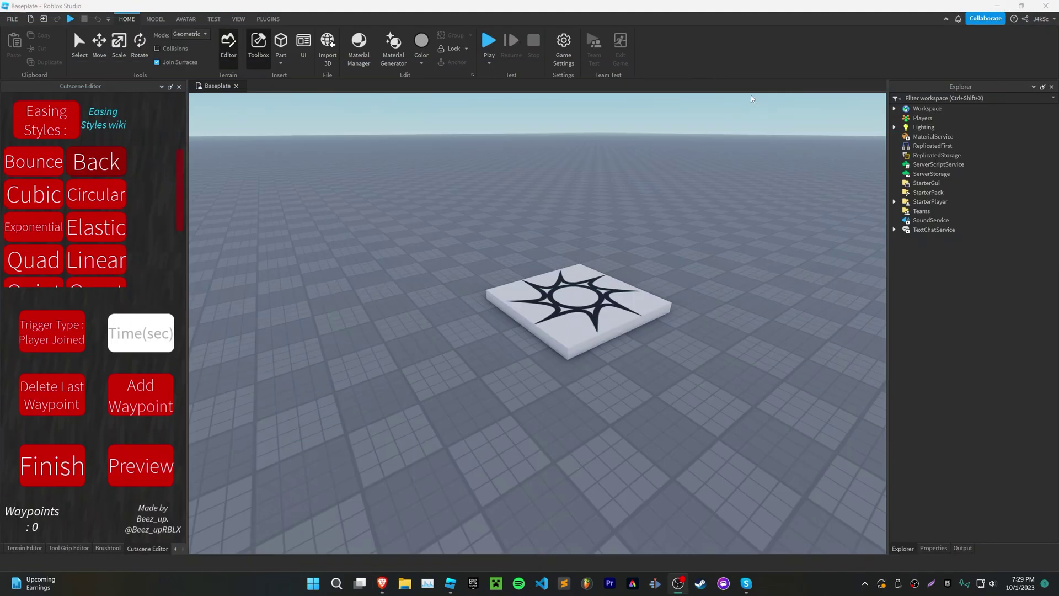
right_click_drag(268, 182, 267, 183)
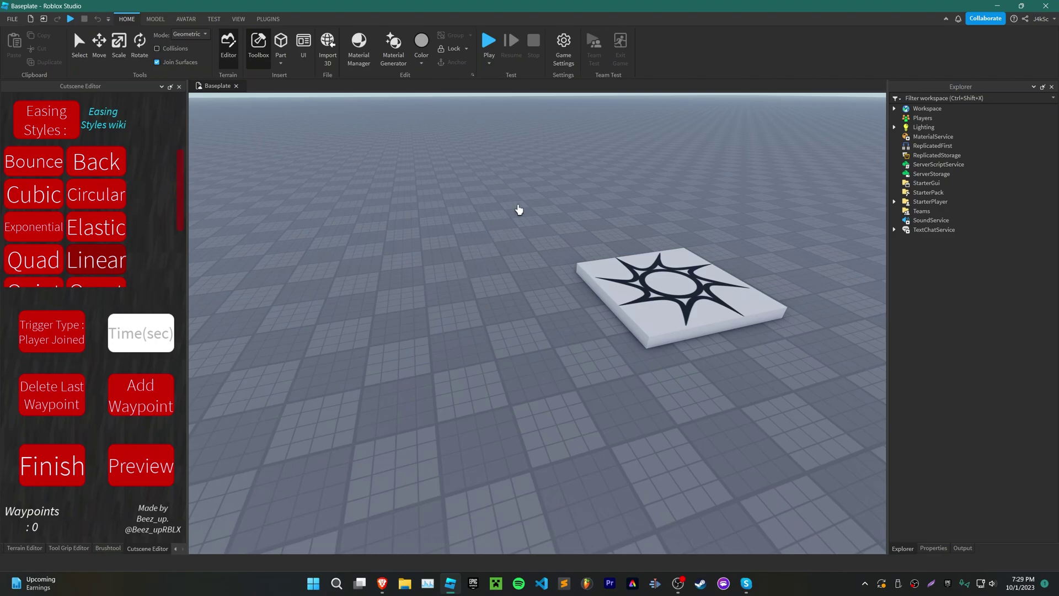
right_click_drag(554, 194, 554, 193)
scroll(141, 195, "down", 3)
scroll(90, 248, "up", 3)
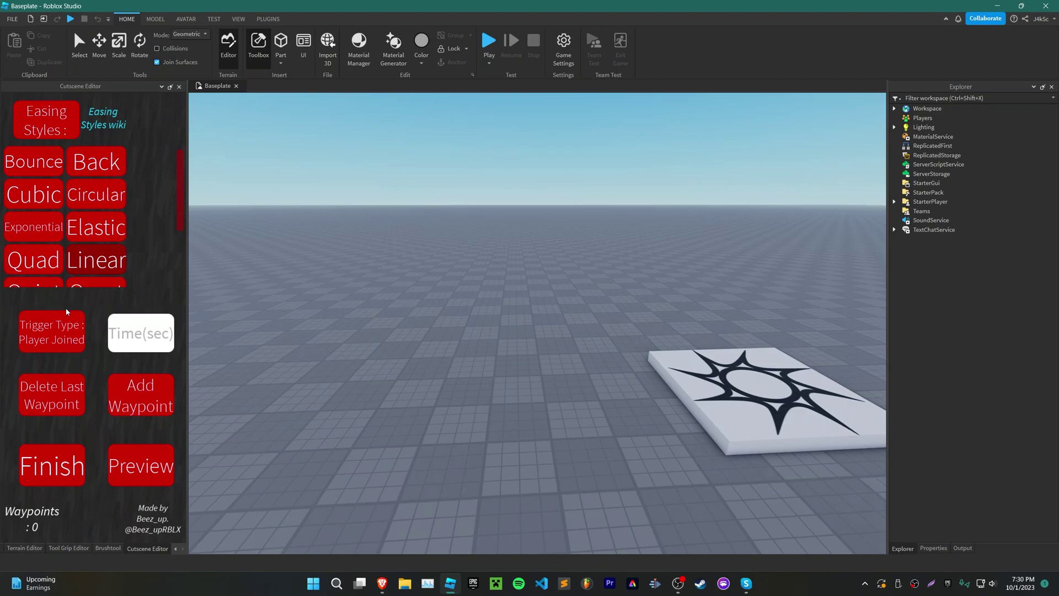
Cycle the trigger type through its options, including Part Touch(infinite), and return it to Player Joined.
left_click(64, 331)
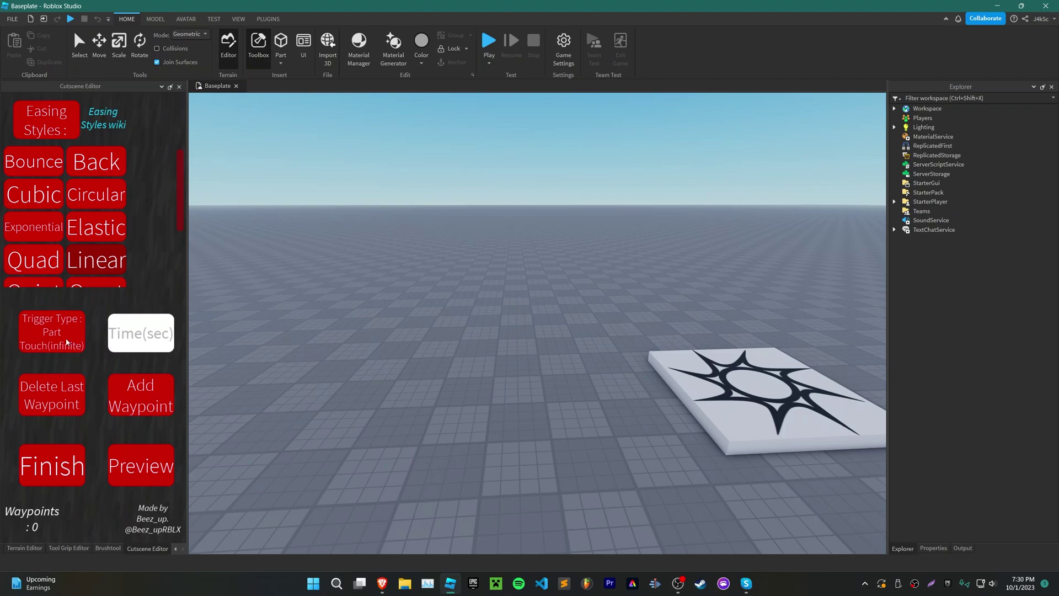
left_click(65, 342)
left_click(60, 329)
Set the waypoint time to 3 seconds.
left_click(166, 327)
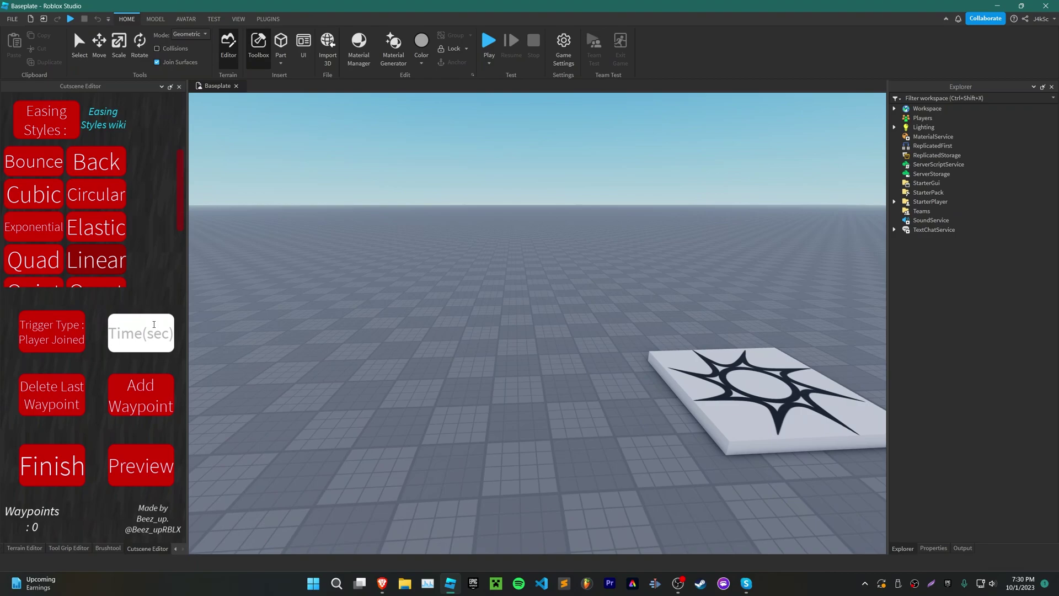
type("3")
key("s")
right_click_drag(501, 208, 501, 208)
key("s")
key("w")
Search the Toolbox models for "classic house" and insert the Classic House model into the workspace.
left_click(186, 19)
right_click_drag(452, 102, 451, 103)
scroll(452, 103, "up", 5)
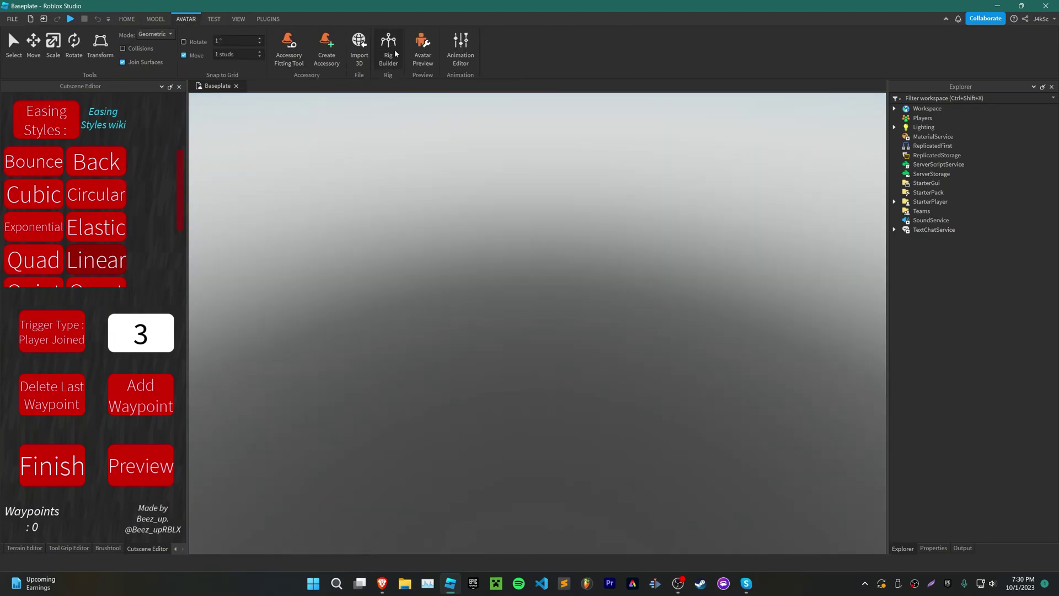
scroll(431, 130, "down", 4)
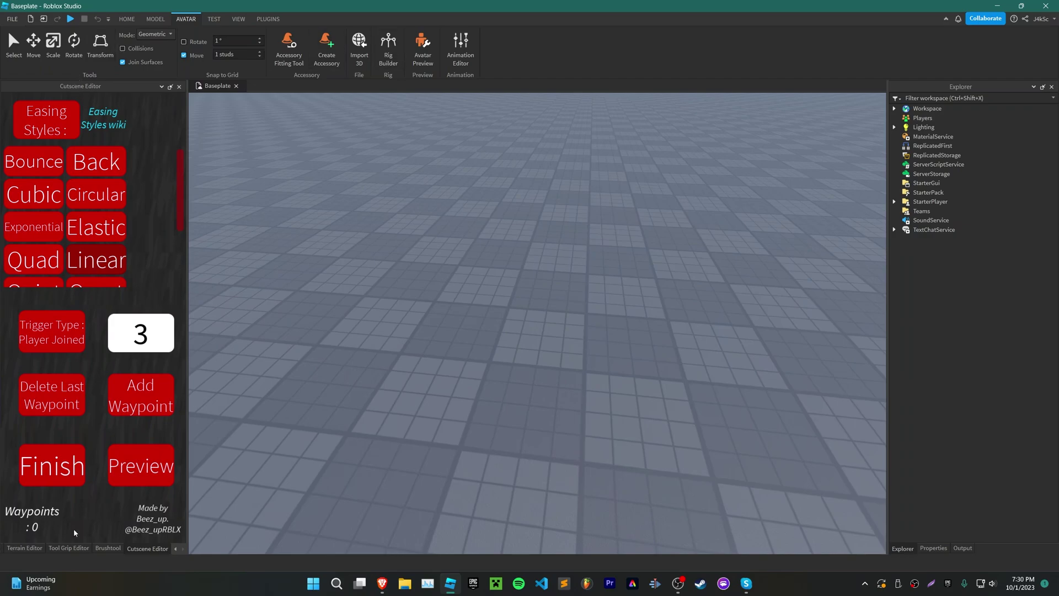
left_click(175, 549)
left_click(19, 548)
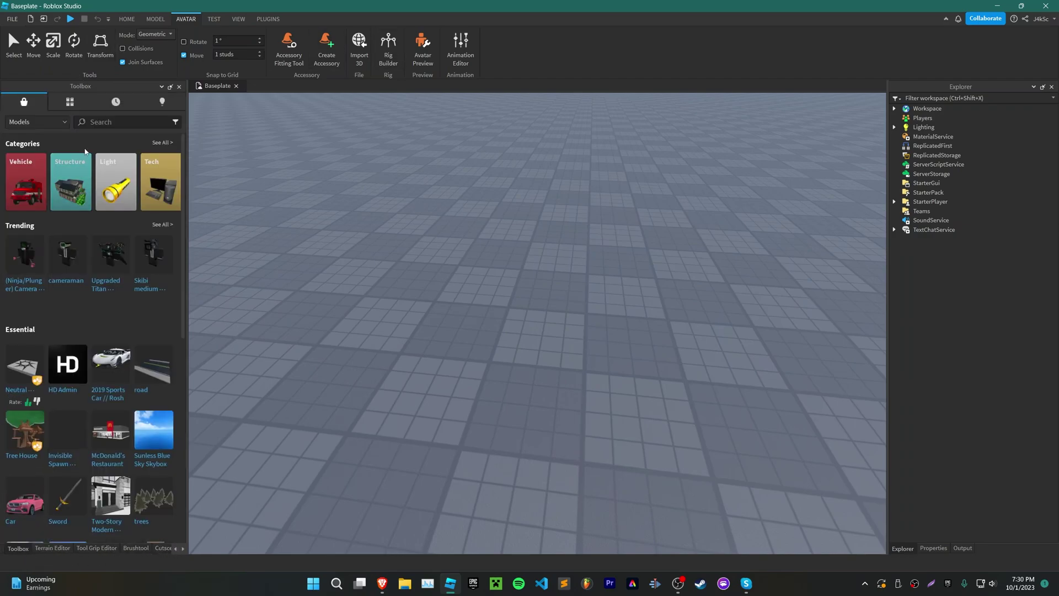
left_click(136, 125)
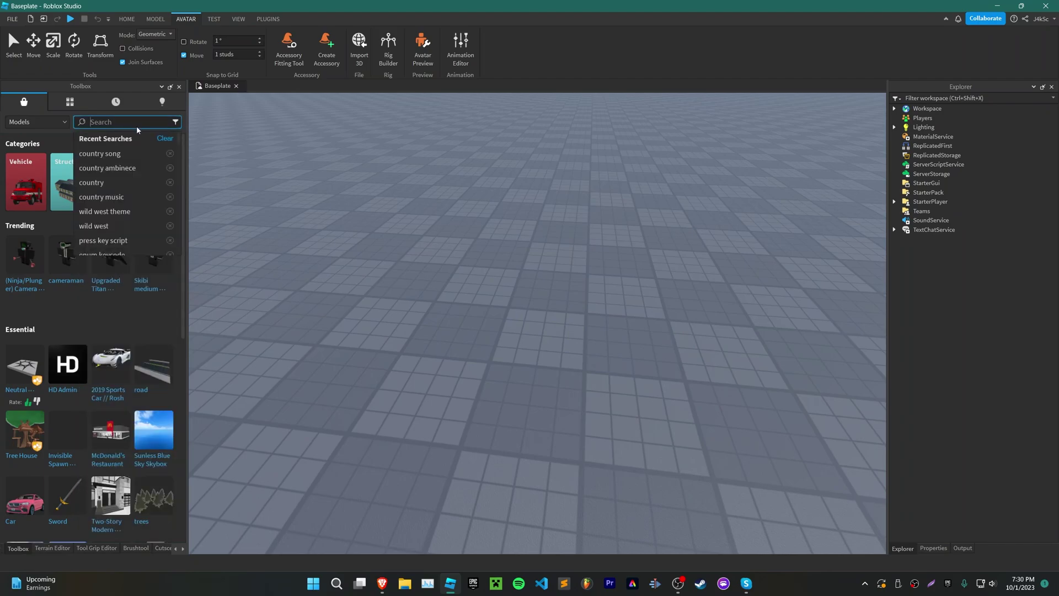
type("classic house")
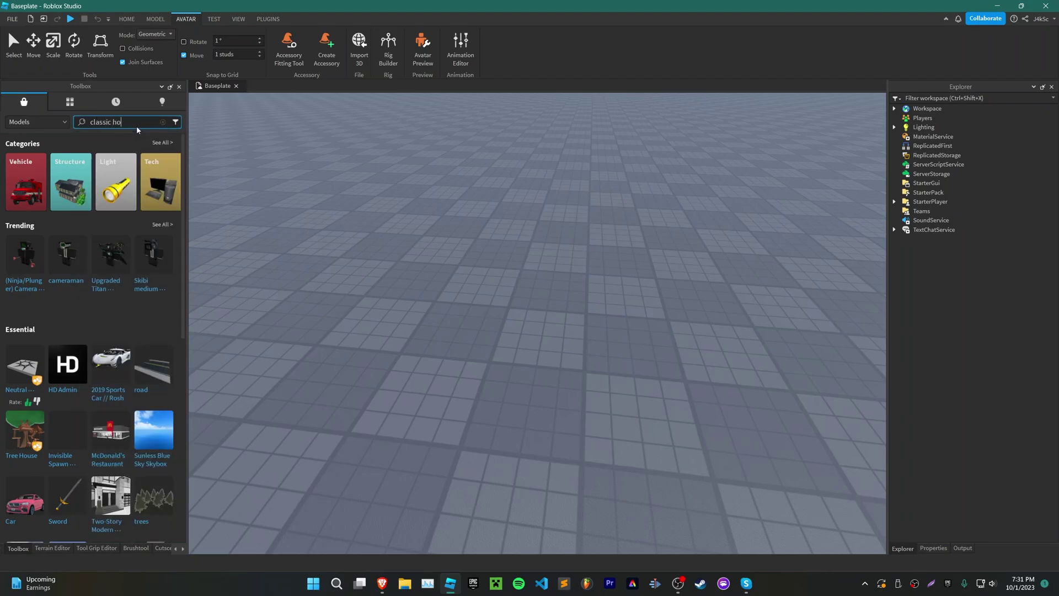
key("Return")
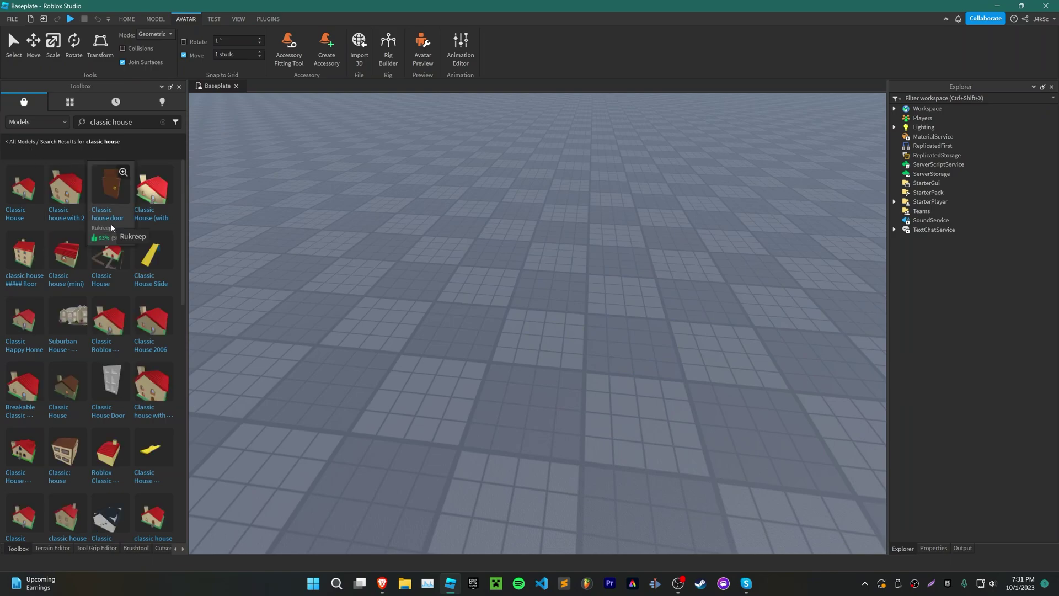
left_click(11, 201)
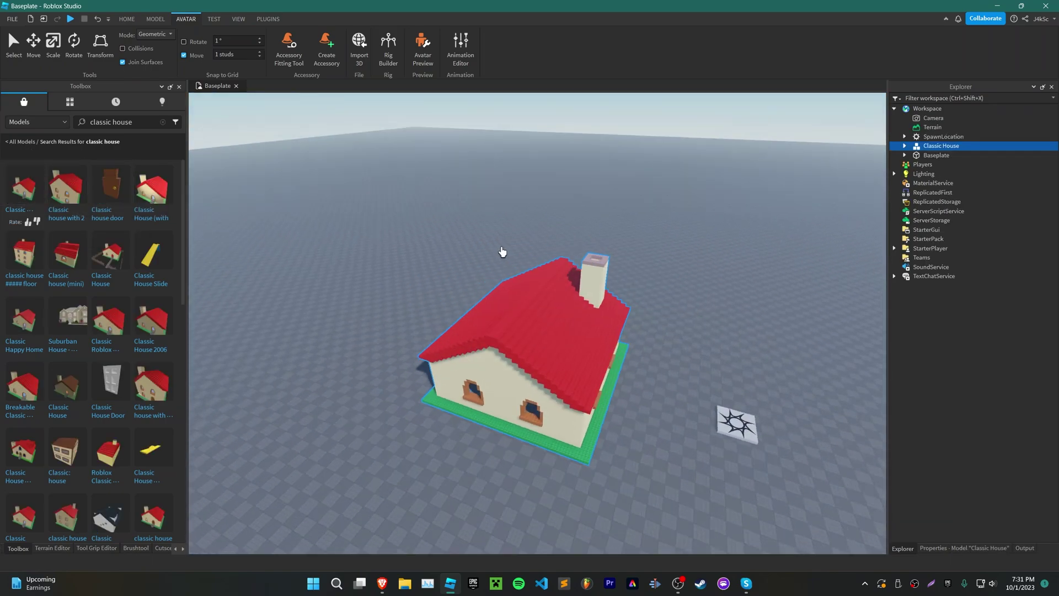
Clear the model search and generate an R15 masculine rig from My Avatar.
right_click_drag(502, 252, 503, 252)
right_click_drag(638, 290, 638, 291)
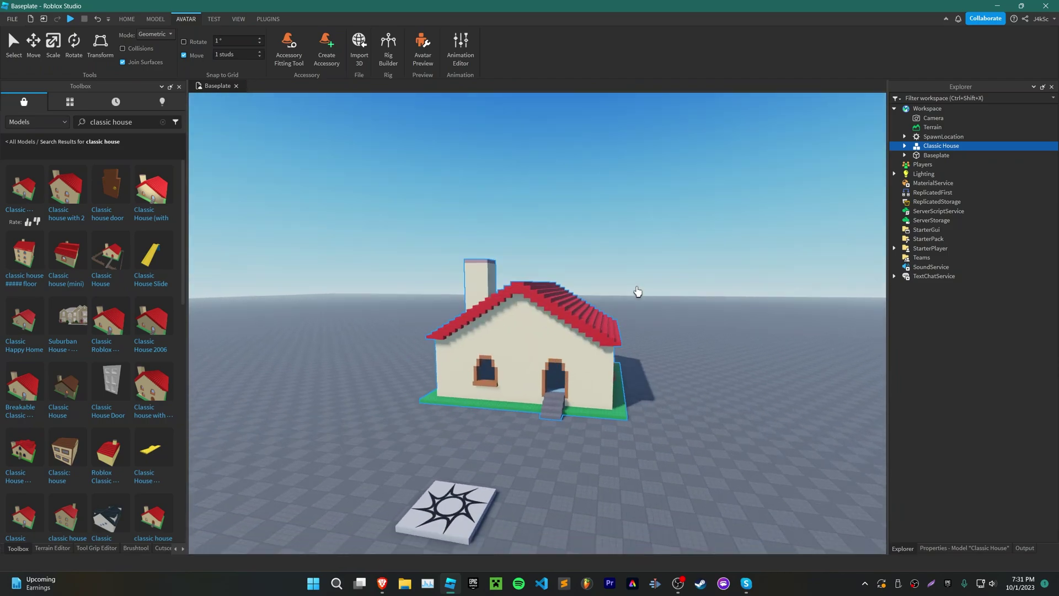
left_click(162, 122)
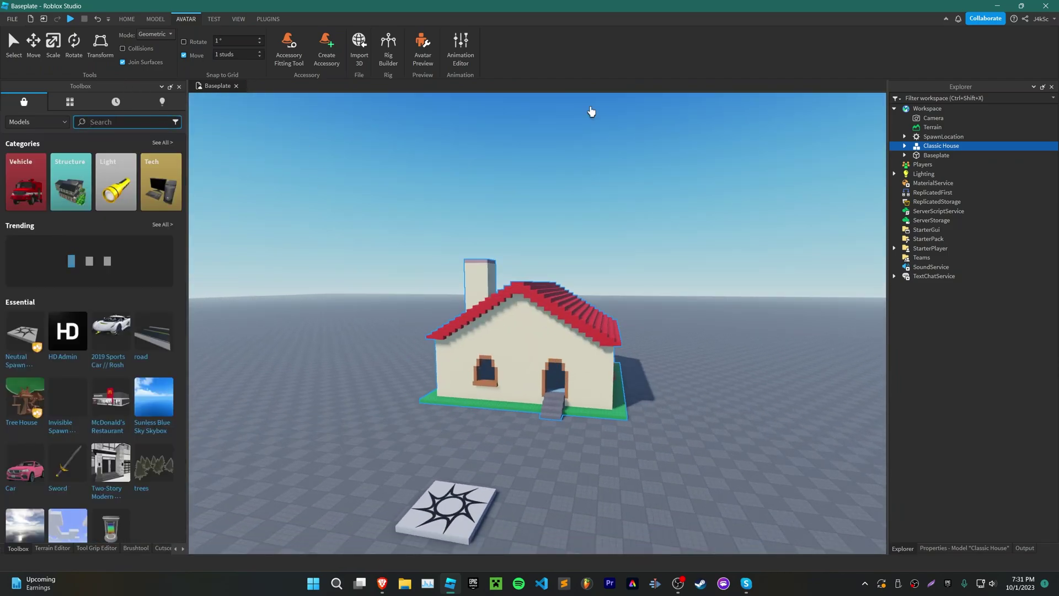
right_click_drag(591, 109, 591, 108)
left_click(388, 46)
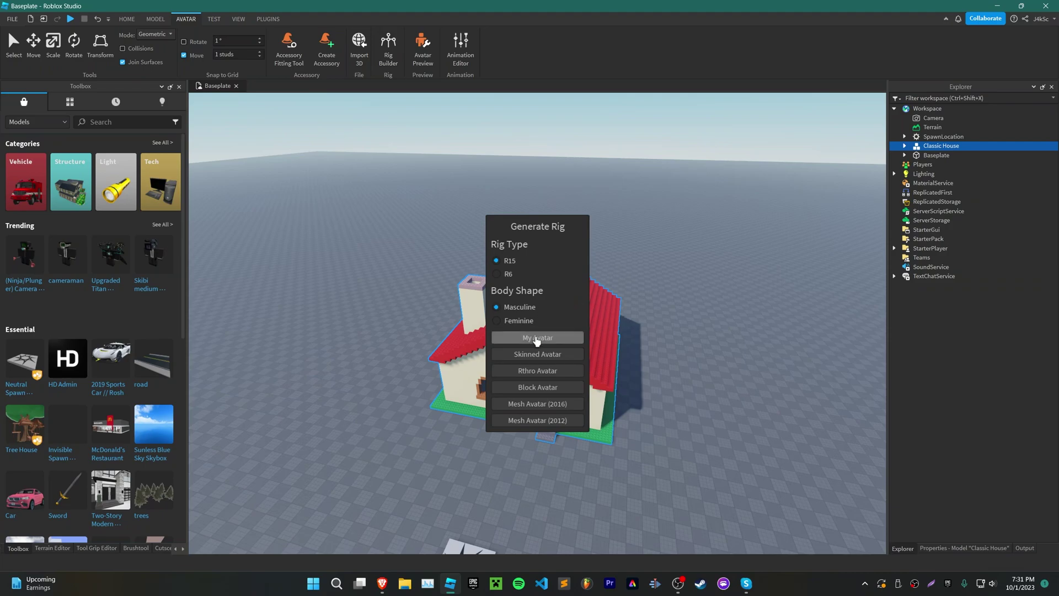
left_click(538, 339)
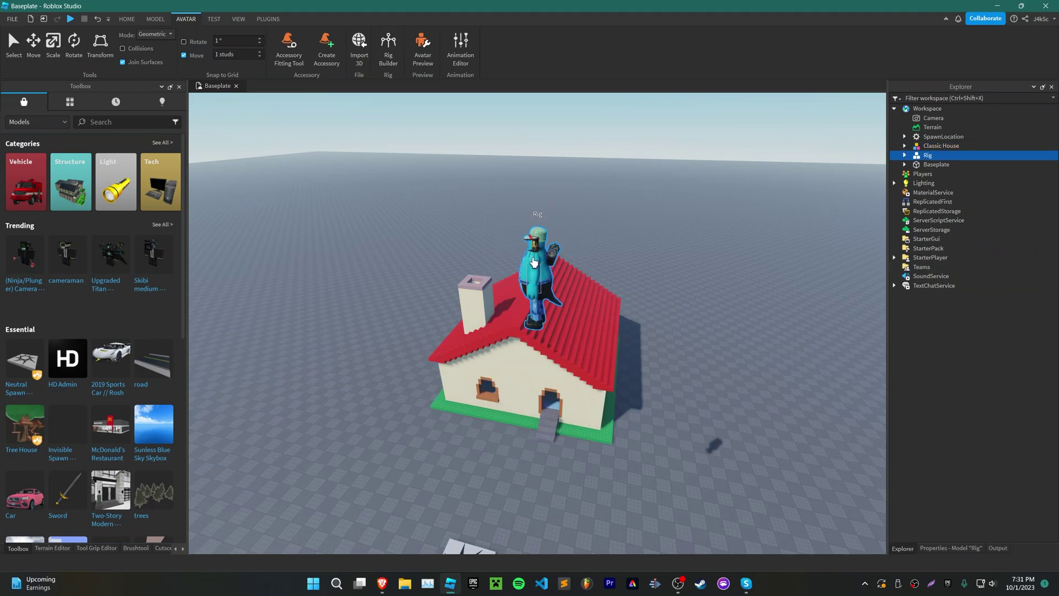
Move the rig from the roof down onto the floor inside the house.
key("ctrl+2")
right_click_drag(550, 277, 546, 279)
left_click_drag(715, 351, 553, 272)
scroll(632, 381, "down", 10)
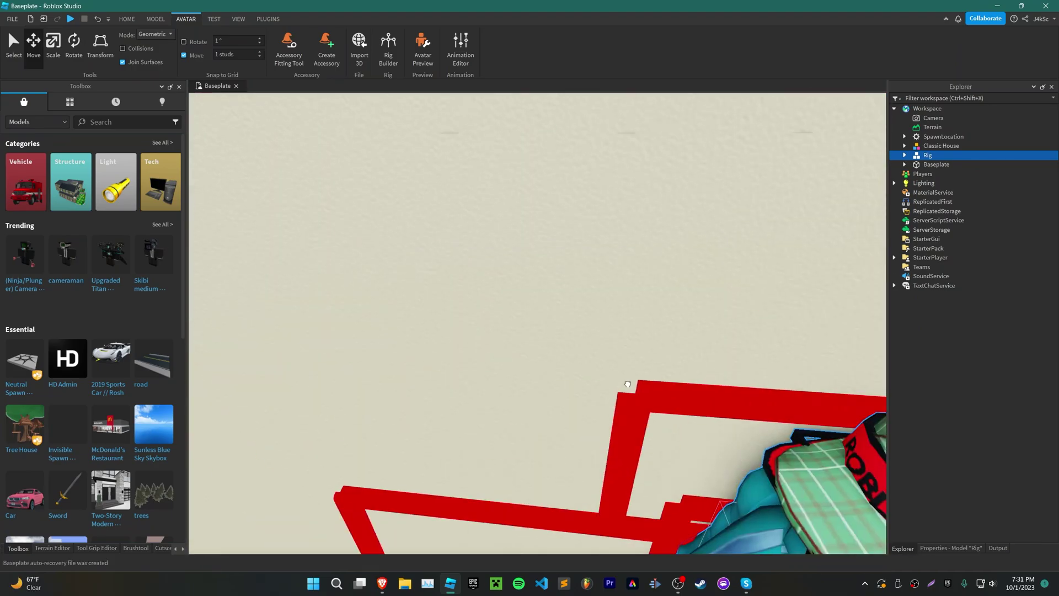
scroll(628, 384, "up", 5)
Rotate the rig inside the house so that its back is toward the doorway.
key("ctrl+r")
key("ctrl+r")
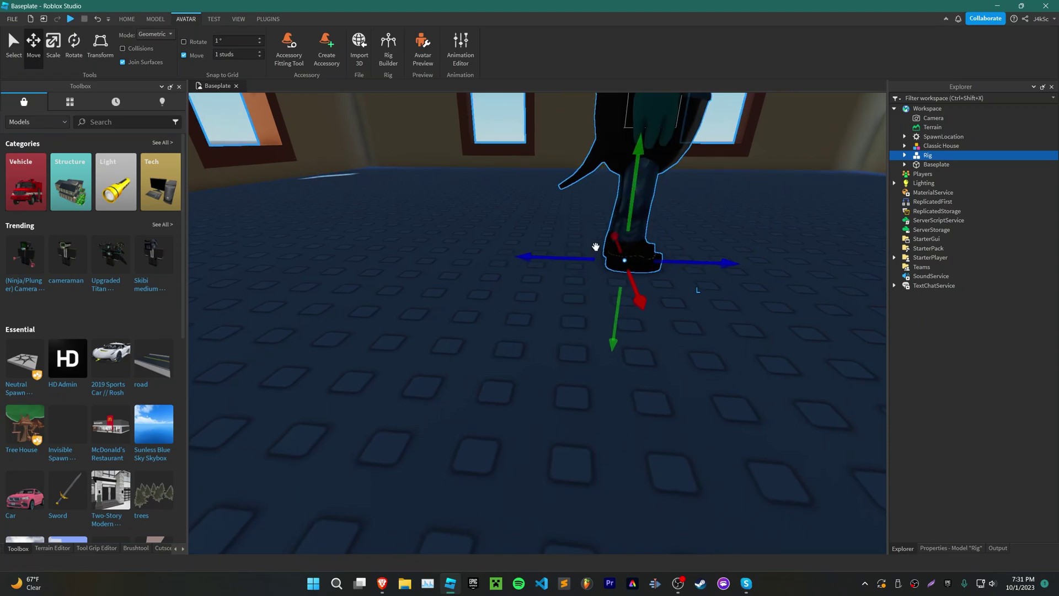
right_click_drag(595, 247, 612, 227)
key("ctrl+r")
key("ctrl+r")
key("ctrl+r")
scroll(595, 248, "down", 10)
left_click(612, 227)
Bring the Cutscene Editor back up and add the first waypoint from high above the house.
key("w")
left_click(127, 18)
right_click_drag(533, 208, 528, 211)
left_click(269, 20)
right_click_drag(618, 195, 618, 195)
left_click(164, 549)
right_click_drag(509, 325, 509, 324)
right_click_drag(331, 329, 331, 329)
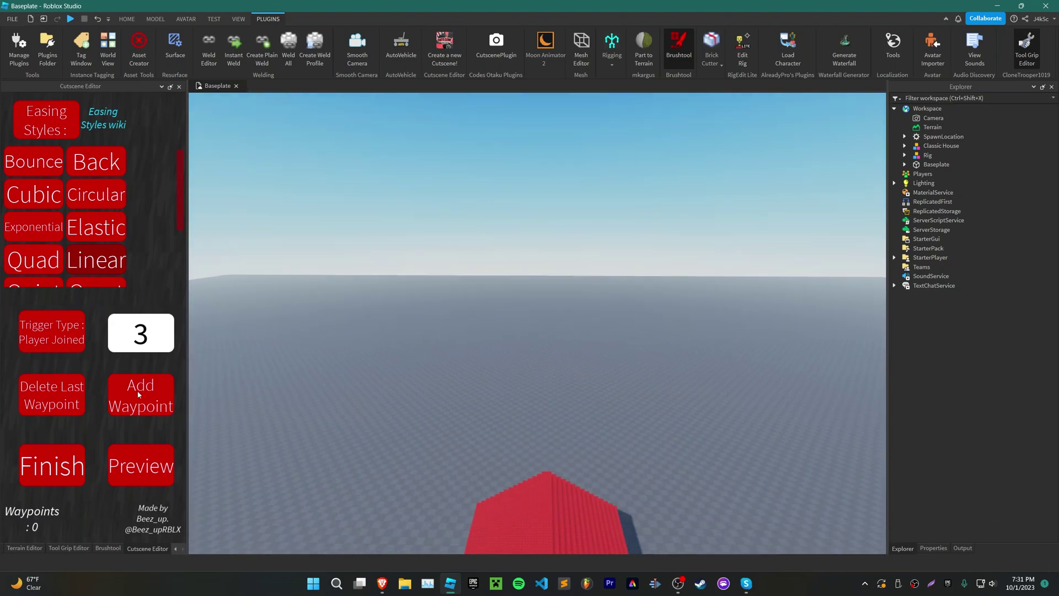
right_click_drag(650, 295, 650, 292)
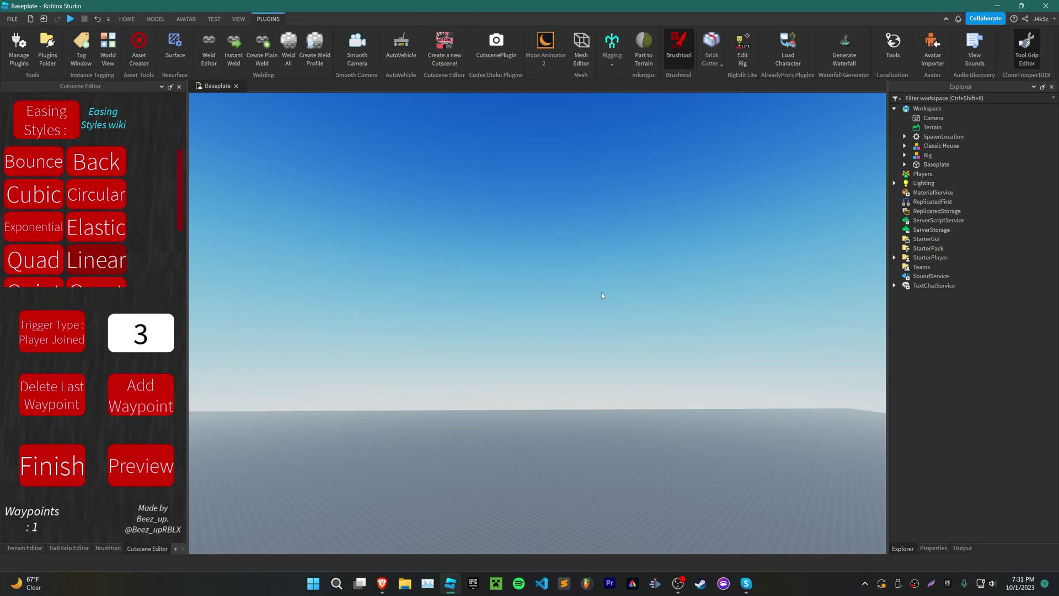
Inspect the position and orientation properties of the workspace Camera.
left_click(927, 118)
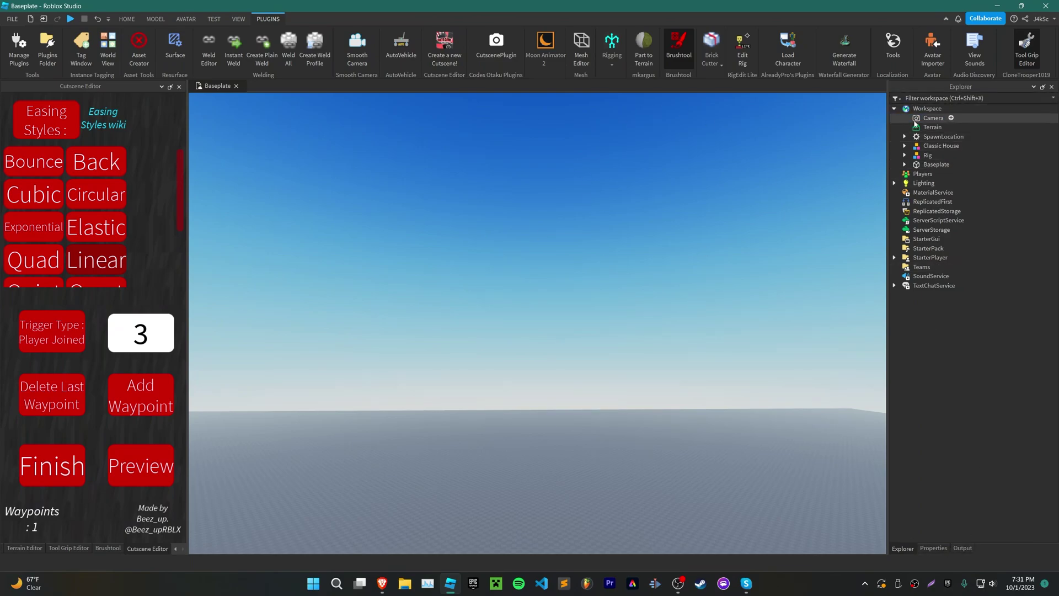
left_click(937, 549)
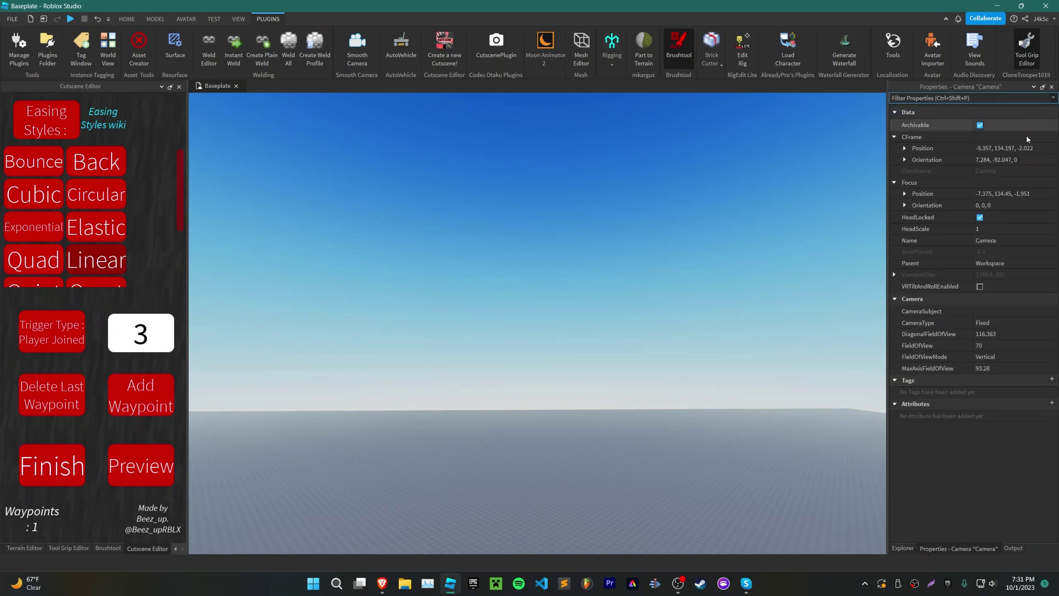
left_click(902, 548)
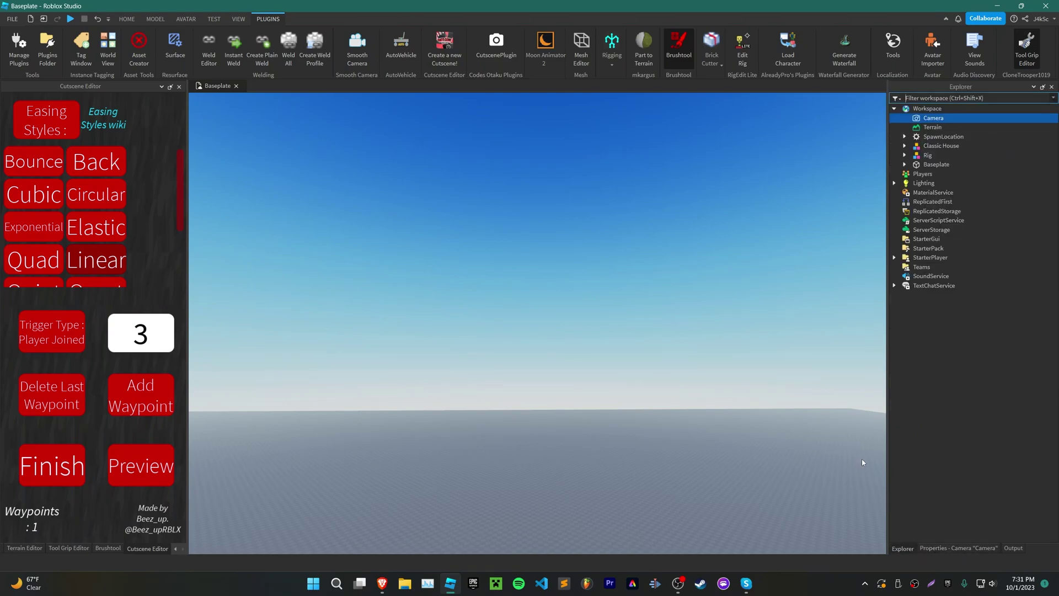
left_click(699, 230)
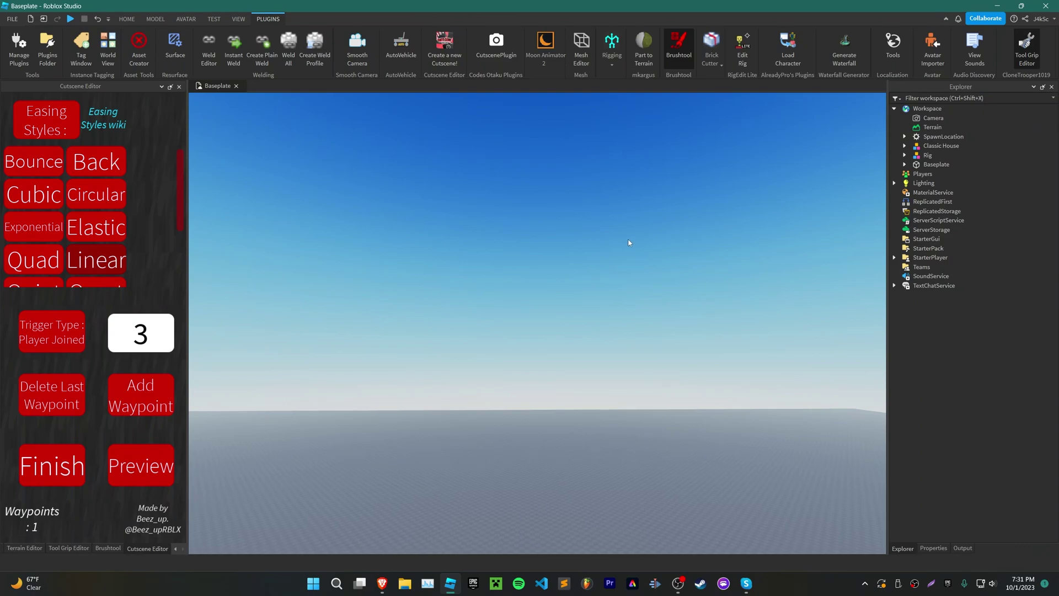
Add the second waypoint with the camera facing the front of the house.
scroll(629, 243, "down", 5)
scroll(629, 243, "up", 3)
scroll(629, 243, "down", 3)
mouse_move(630, 242)
right_mouse_down()
mouse_move(633, 253)
mouse_move(629, 245)
right_mouse_up()
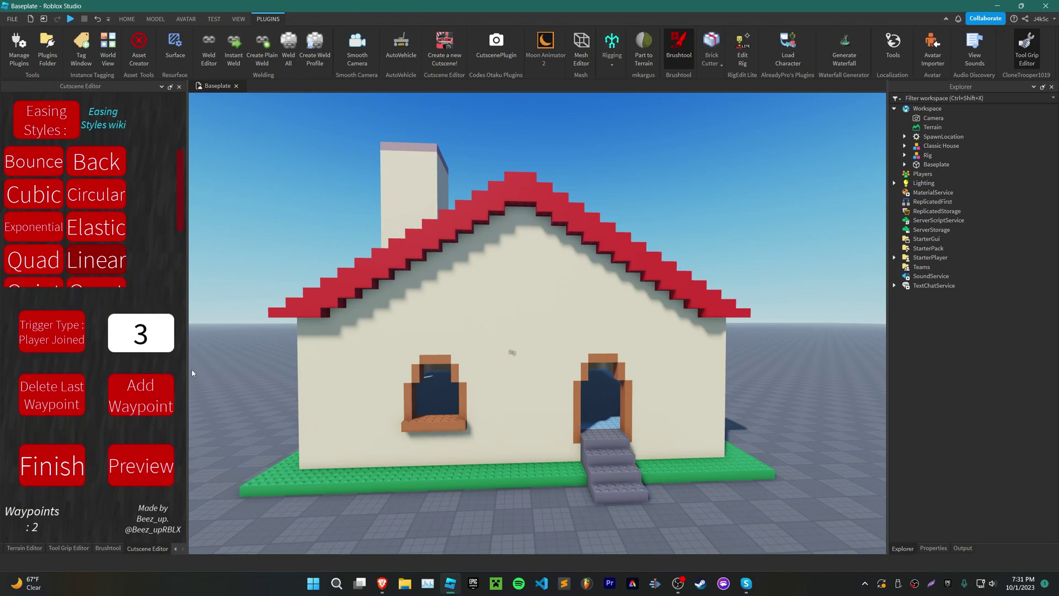
Set the waypoint time to 1 second and add the third waypoint in front of the house.
left_click(165, 334)
type("1")
right_click_drag(478, 153, 472, 157)
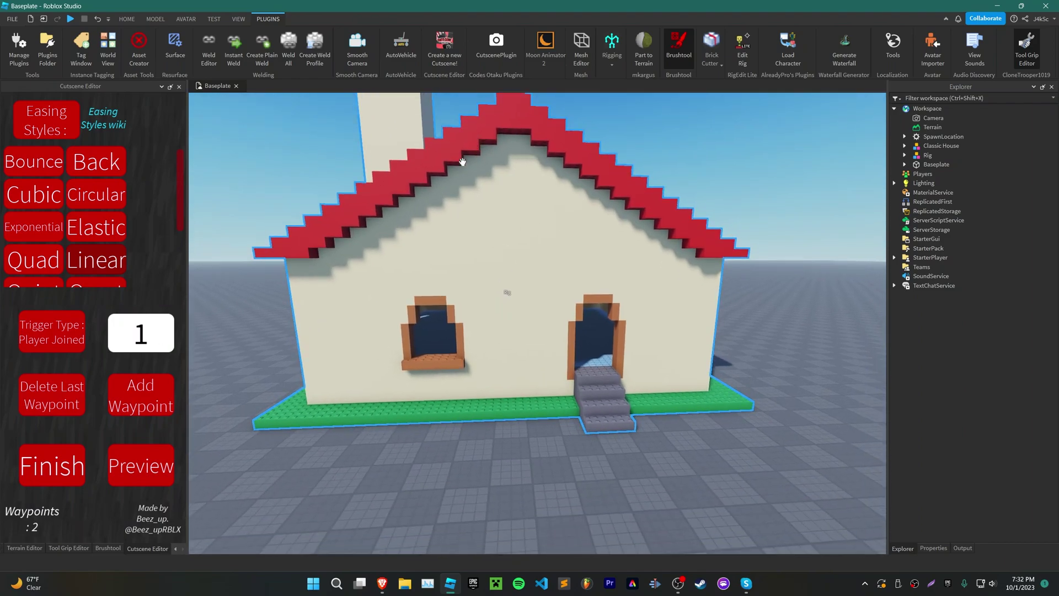
Set the waypoint time to 5 seconds and change it to 3 seconds.
left_click(164, 325)
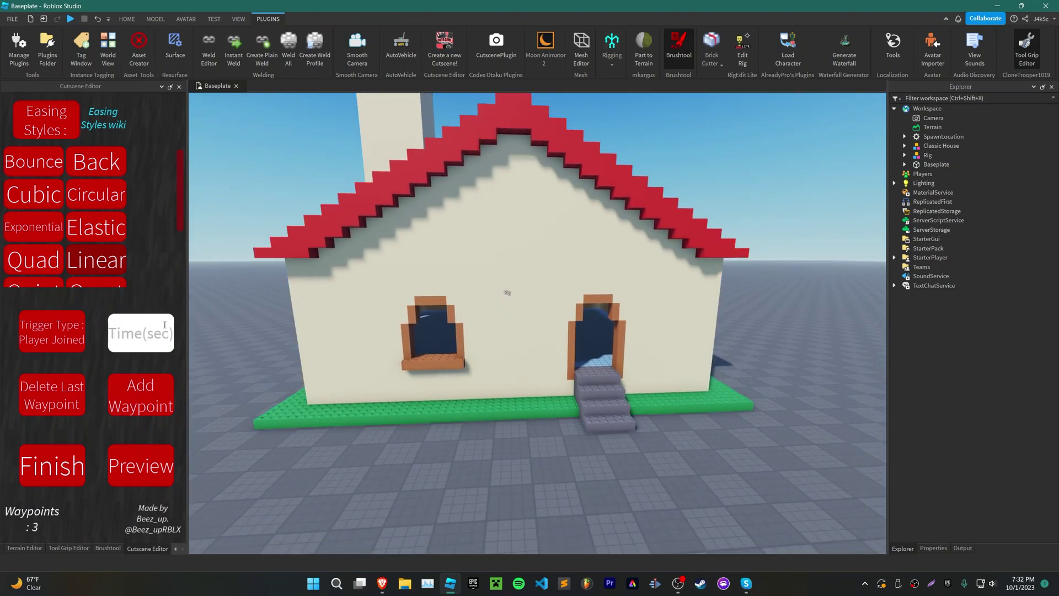
type("5")
left_click(129, 345)
type("32")
key("BackSpace")
Add the fourth and fifth waypoints with the camera moving from the front of the house through its doorway.
right_click_drag(468, 267, 468, 268)
key("w")
right_click_drag(567, 264, 568, 262)
key("w")
key("s")
key("a")
key("w")
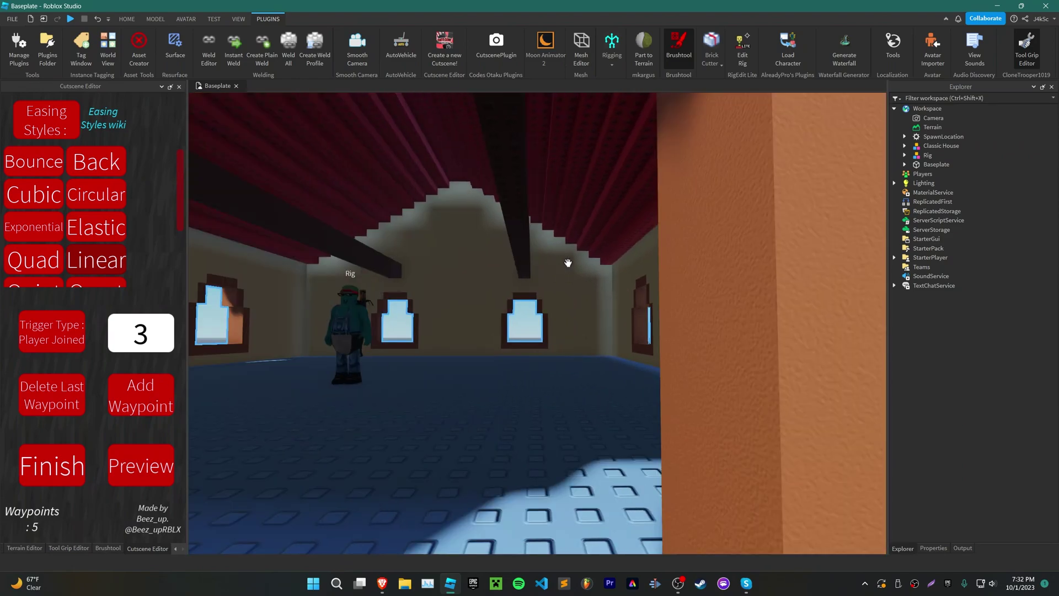
Adjust the waypoint time and add the sixth and seventh waypoints inside the house, ending in front of the rig.
key("w")
key("a")
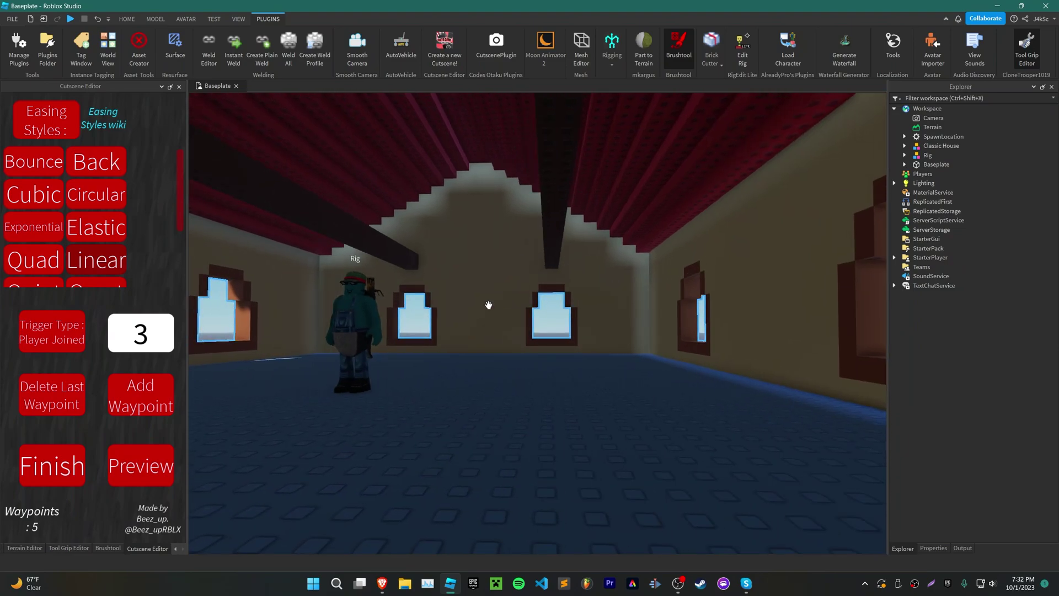
left_click(171, 346)
type("1")
right_click_drag(554, 271, 554, 271)
key("a")
key("w")
key("a")
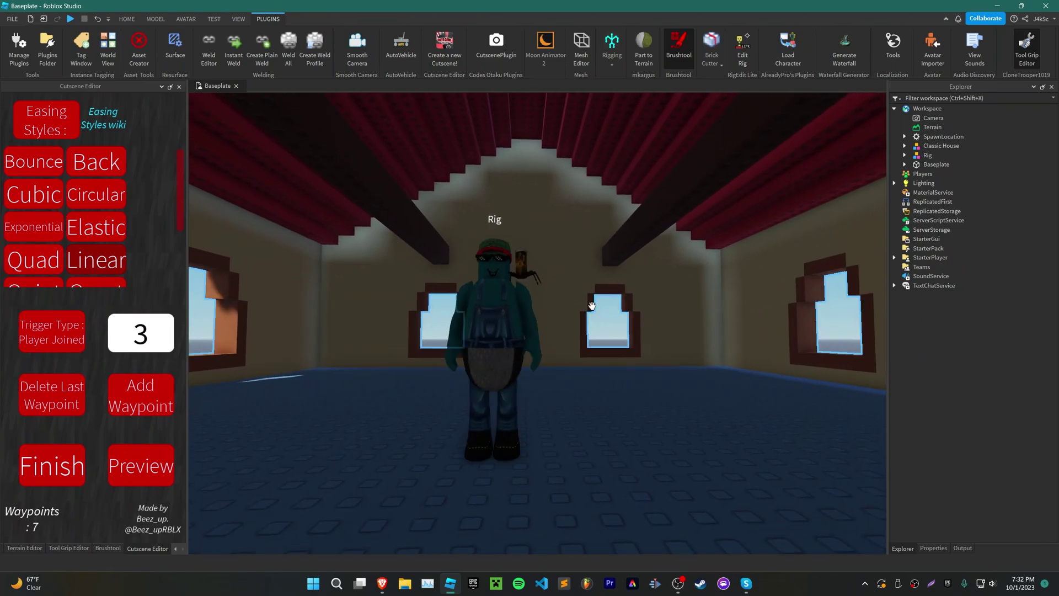
Add the eighth waypoint with the camera close to the rig's face.
right_click_drag(580, 285, 580, 285)
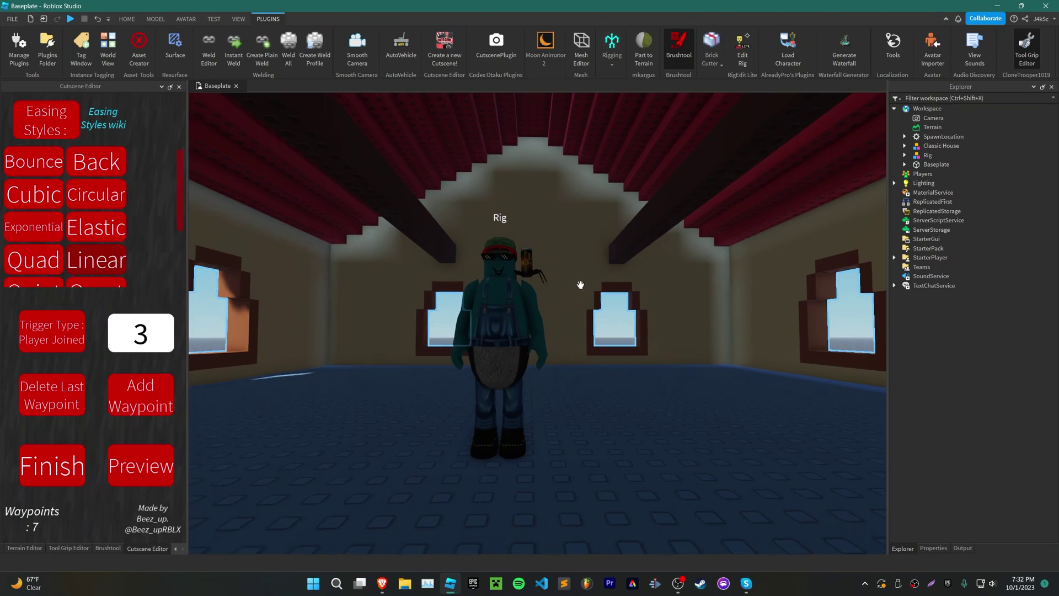
scroll(580, 284, "up", 5)
scroll(580, 285, "down", 5)
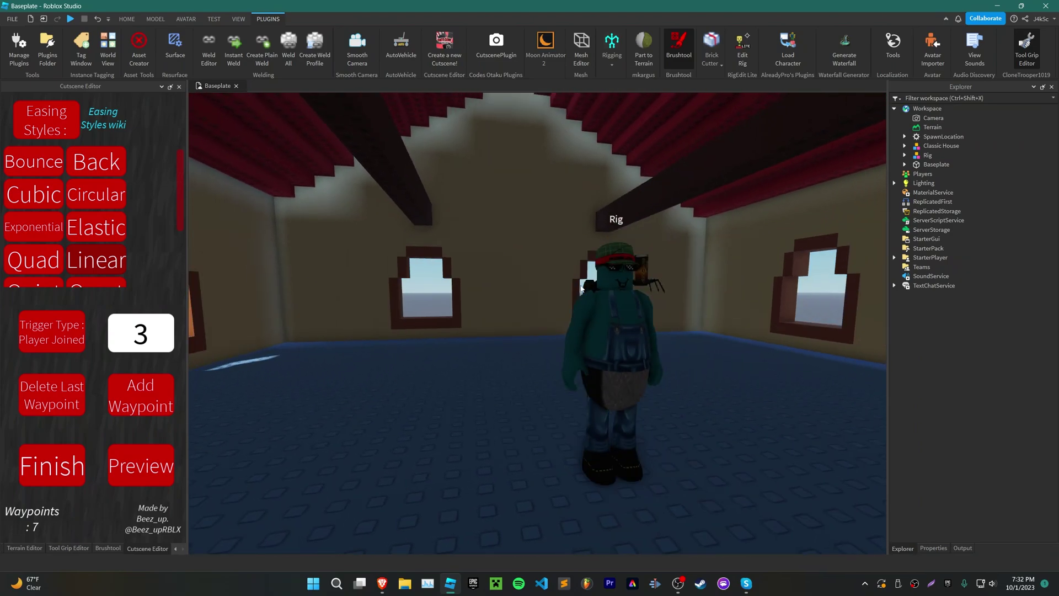
scroll(580, 285, "up", 4)
scroll(580, 285, "up", 2)
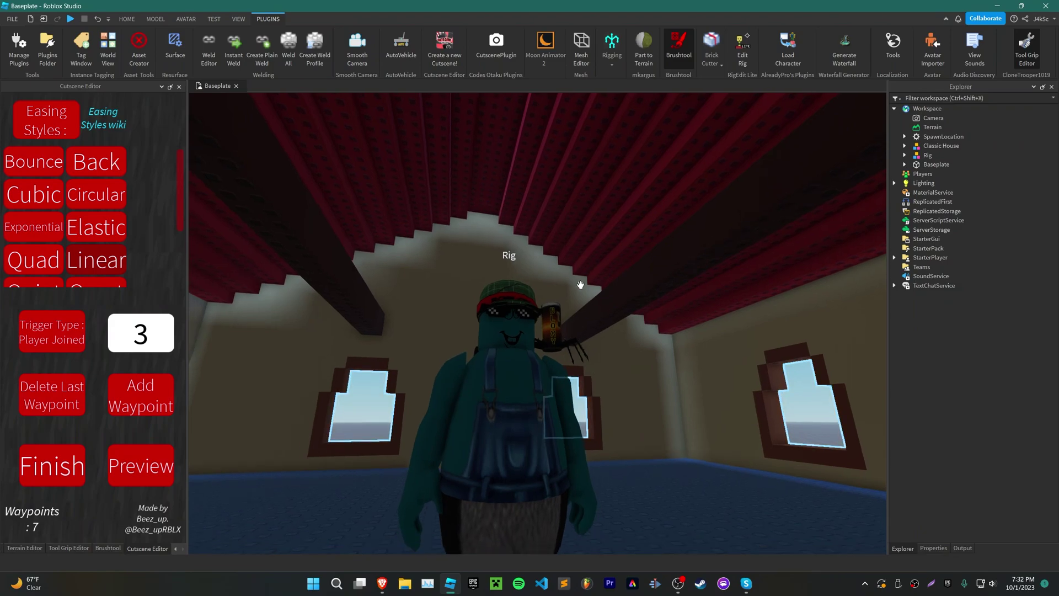
scroll(580, 285, "up", 5)
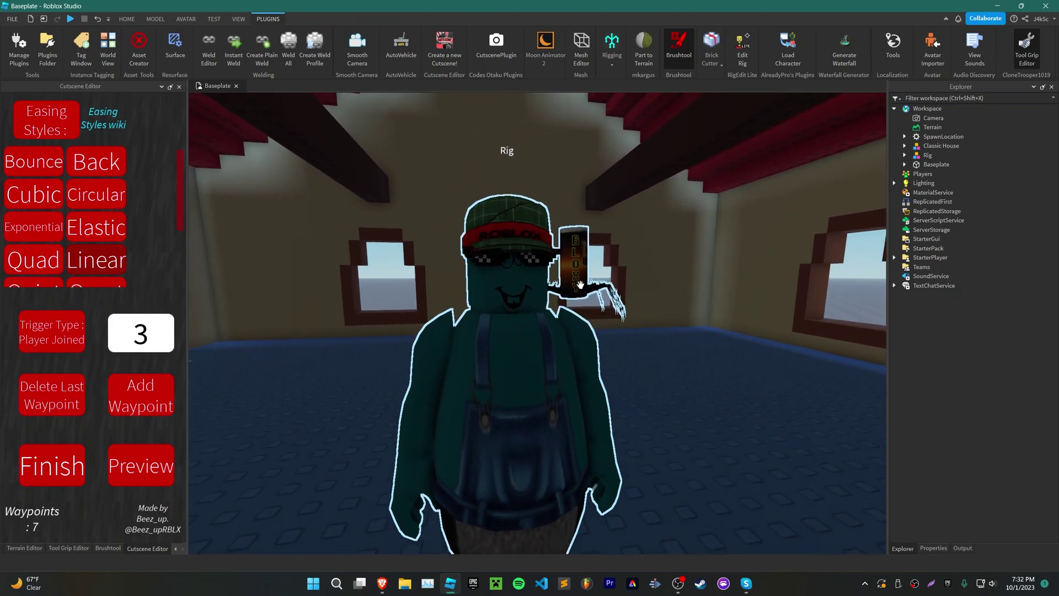
scroll(580, 285, "up", 6)
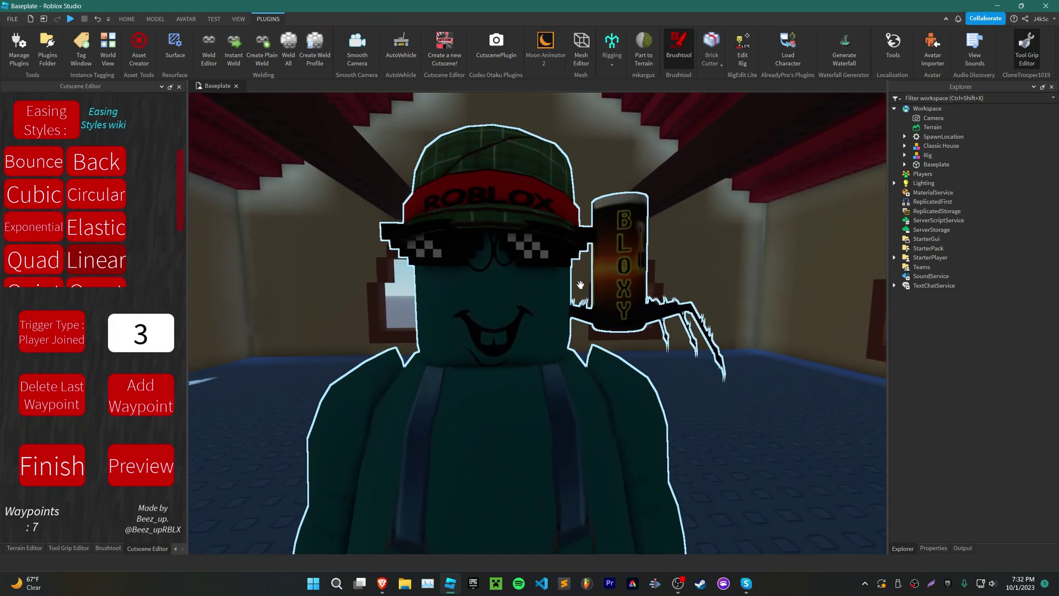
key("a")
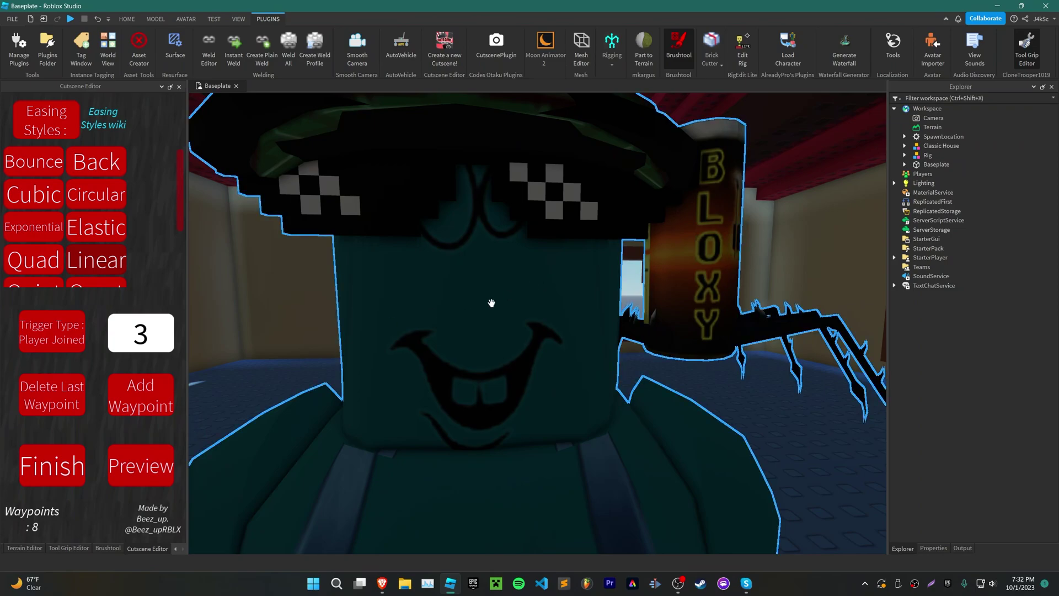
Preview the cutscene through all its waypoints, starting from outside the house.
scroll(491, 303, "down", 10)
scroll(491, 303, "down", 12)
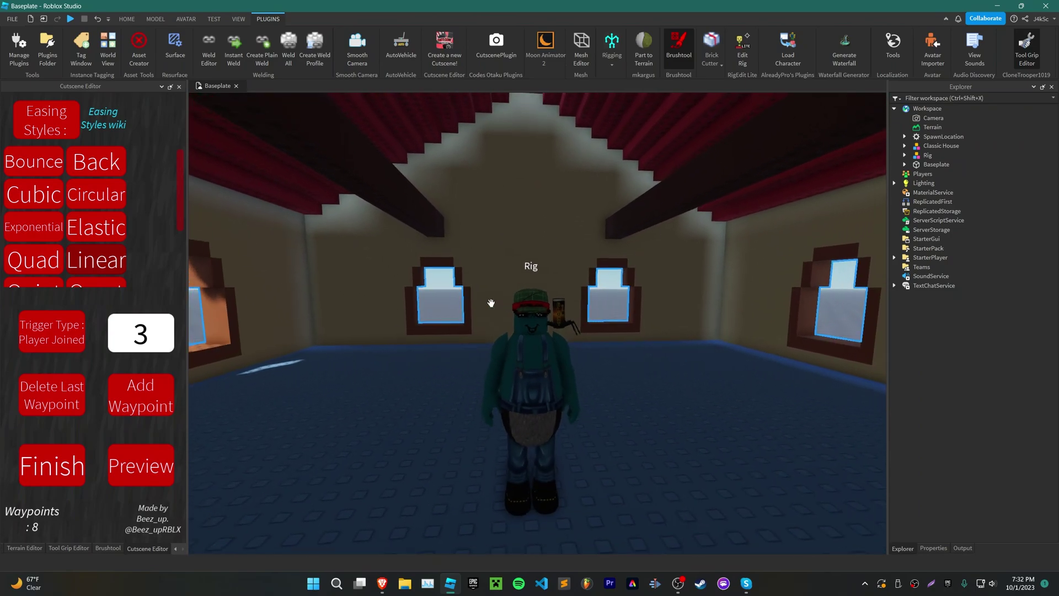
key("w")
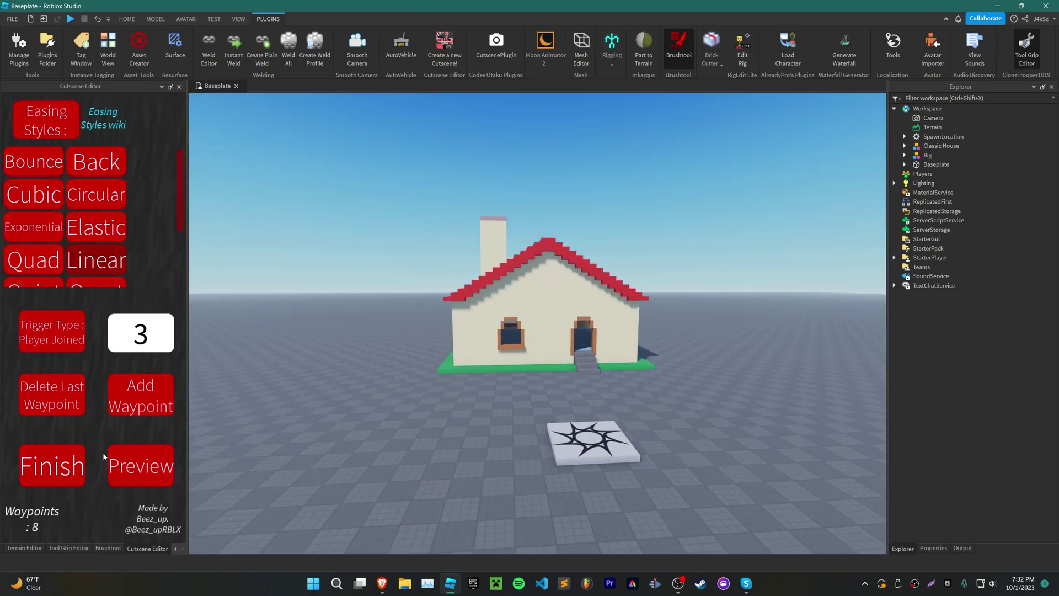
left_click(131, 469)
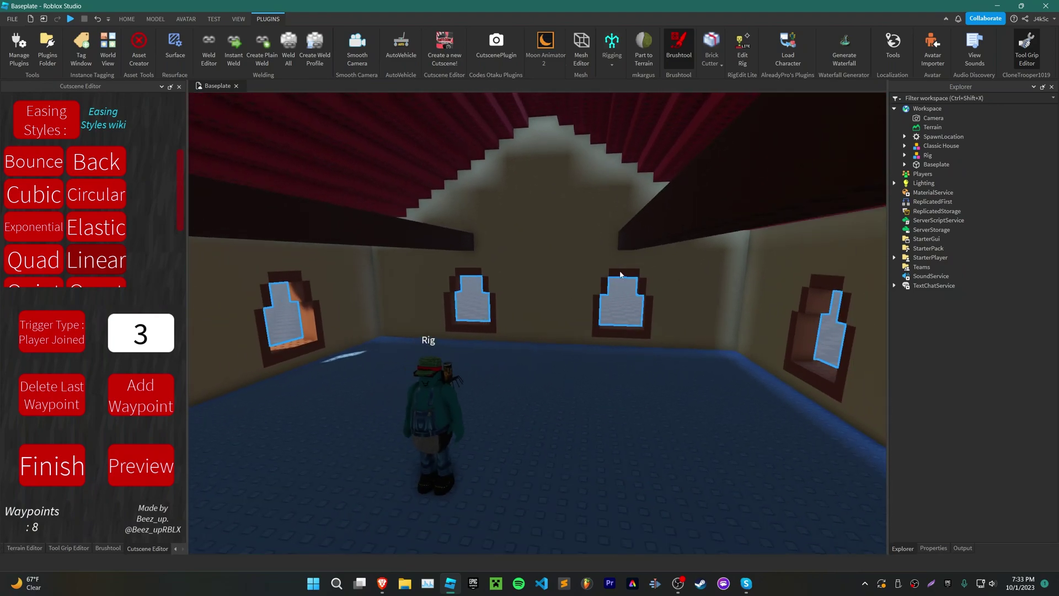
Finish the cutscene to generate its script in ReplicatedFirst and review the camera and tween code.
left_click(51, 465)
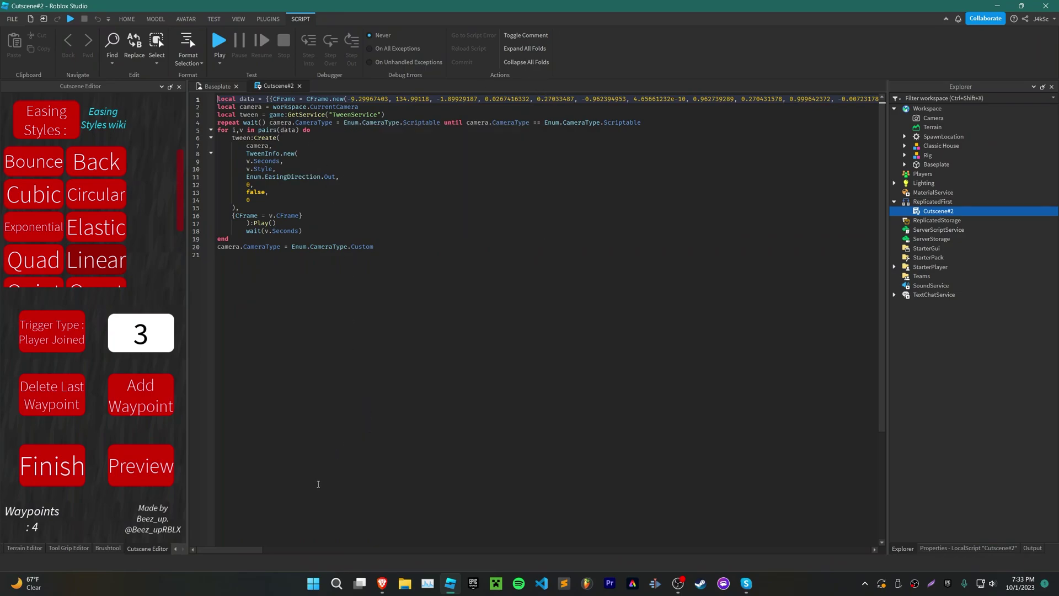
left_click_drag(259, 550, 269, 359)
left_click(333, 188)
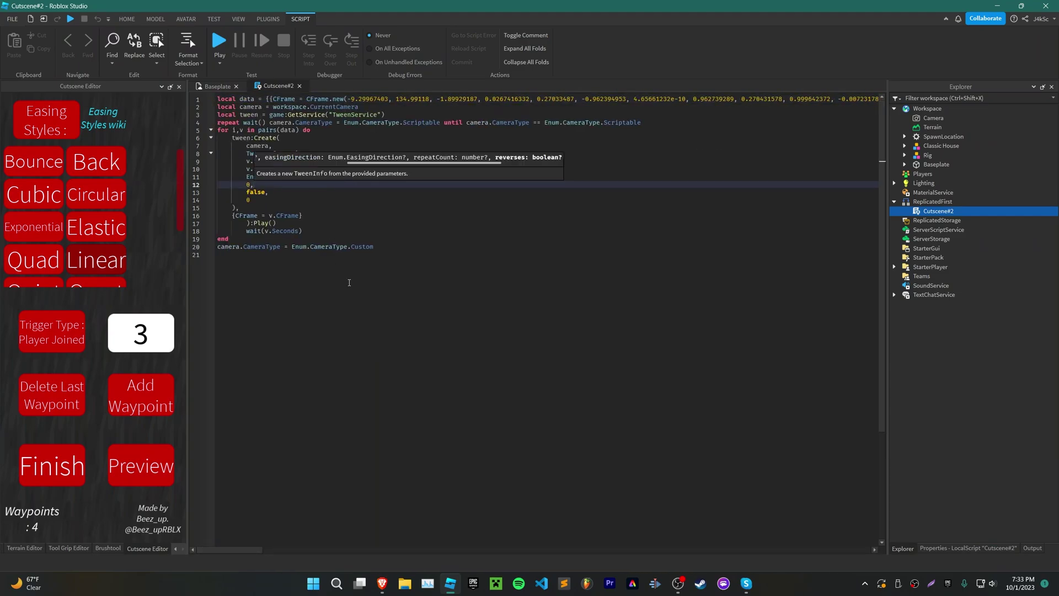
left_click(419, 264)
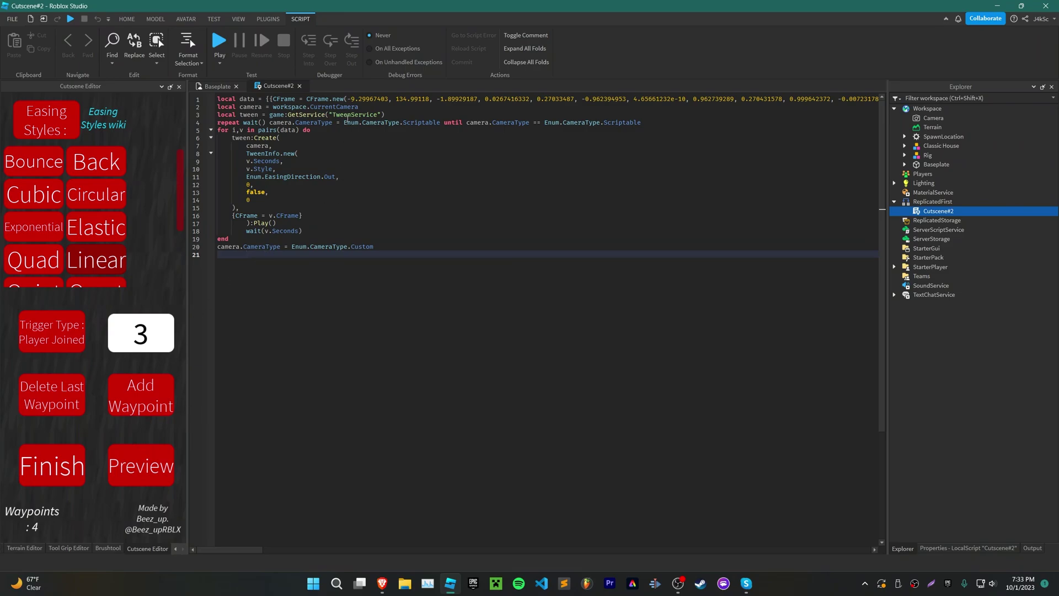
left_click_drag(360, 107, 226, 105)
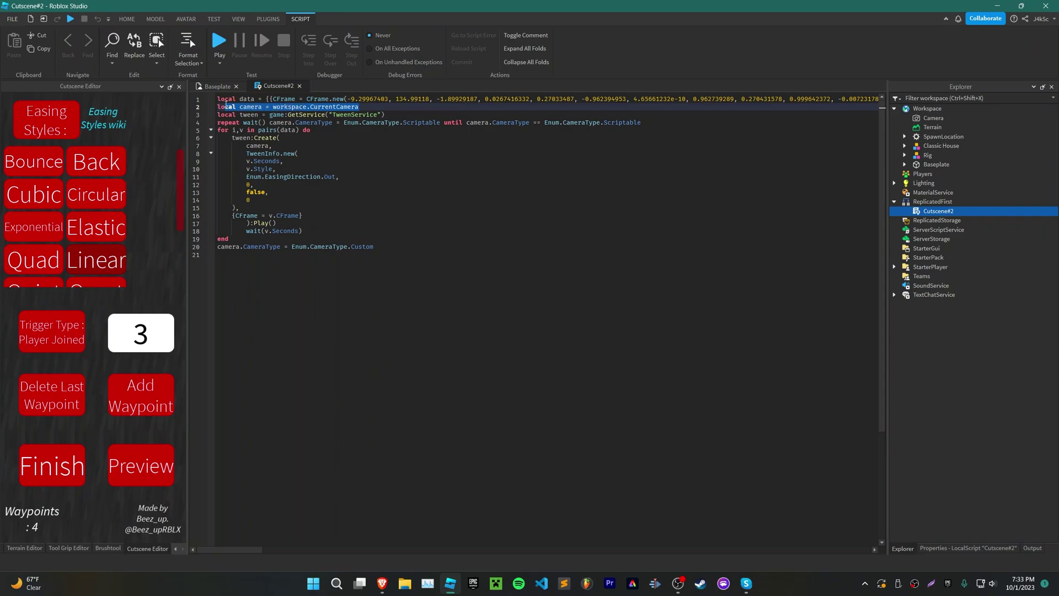
left_click(403, 231)
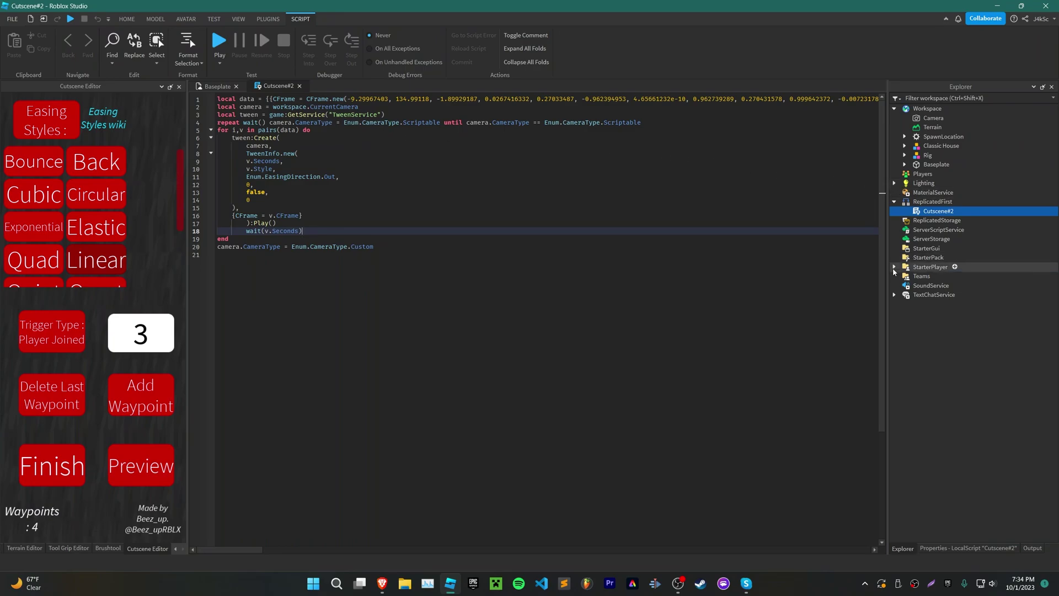
left_click(583, 251)
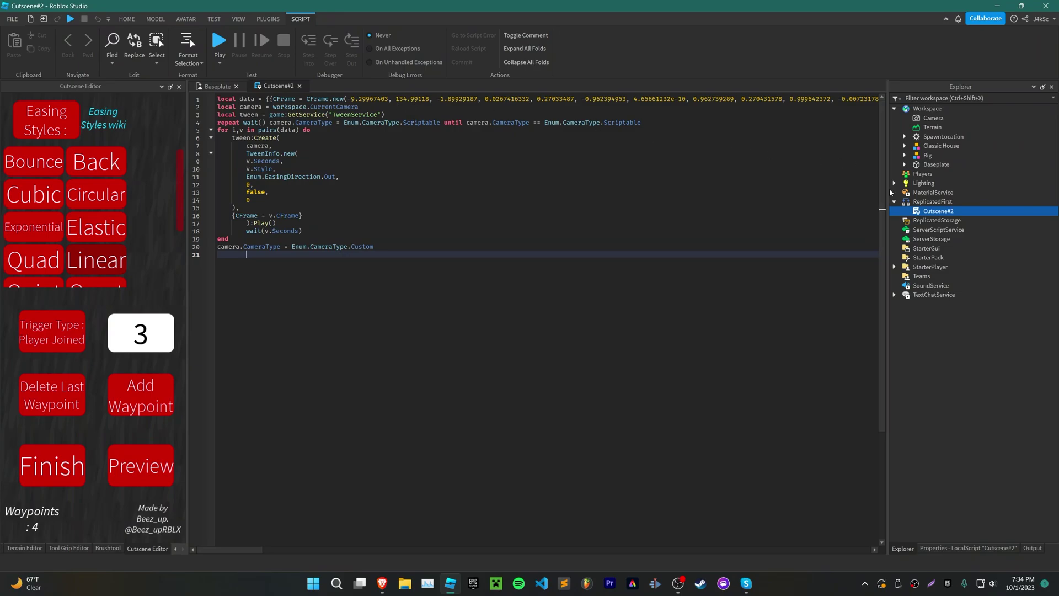
Close the generated cutscene script and expand StarterPlayer to show its script containers.
left_click(299, 87)
left_click(895, 267)
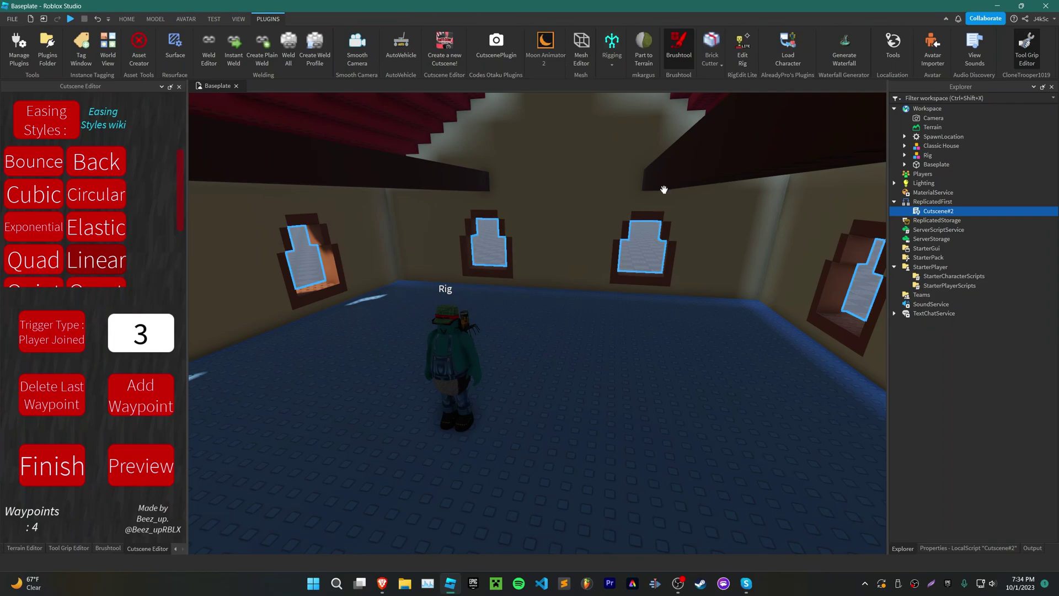
Deselect everything and play-test the place to watch the cutscene run in game.
middle_click_drag(664, 190, 497, 146)
scroll(497, 146, "down", 8)
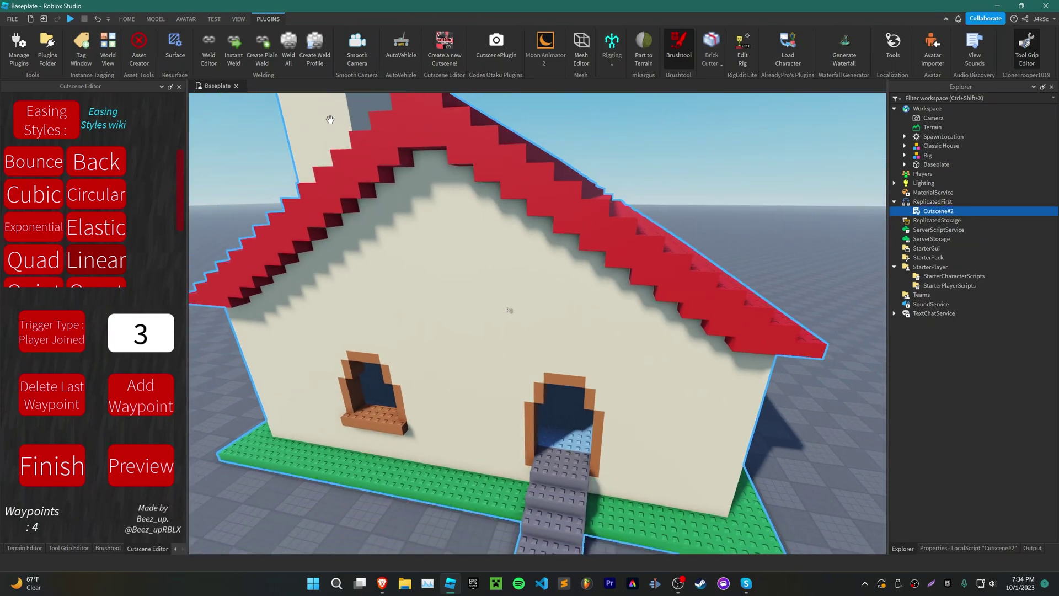
left_click(276, 107)
left_click(133, 20)
left_click(489, 42)
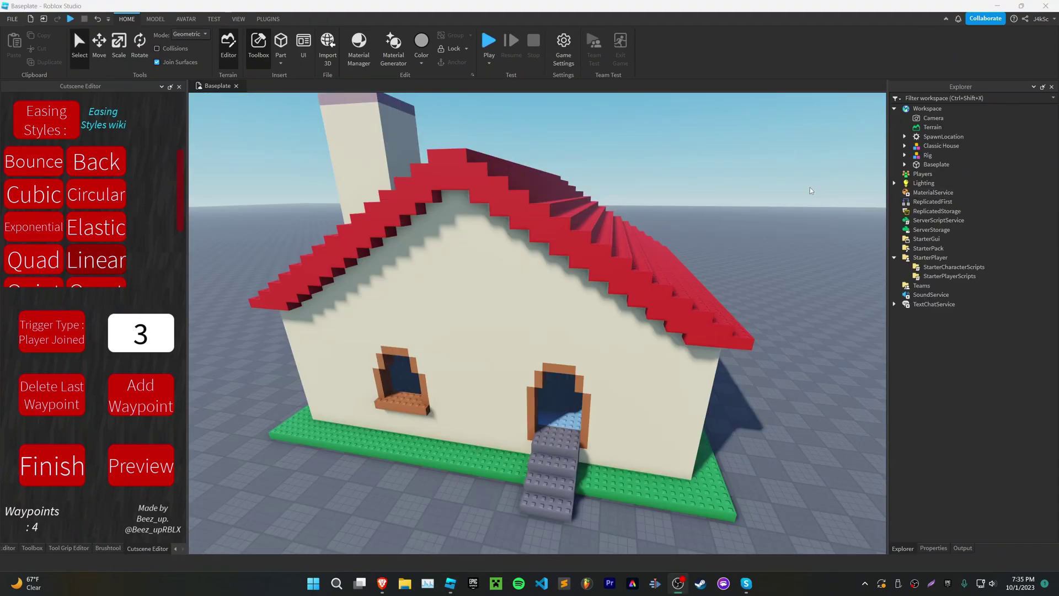
Close the Cutscene Editor plugin and exit Roblox Studio without saving the changes to Baseplate.
right_click_drag(733, 192, 585, 165)
key("d")
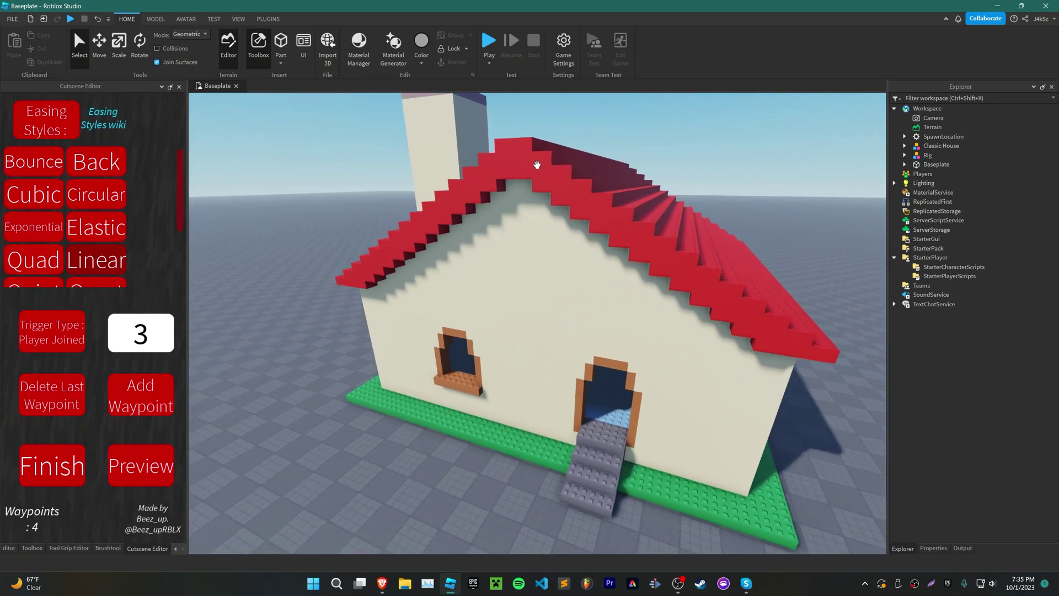
left_click(179, 86)
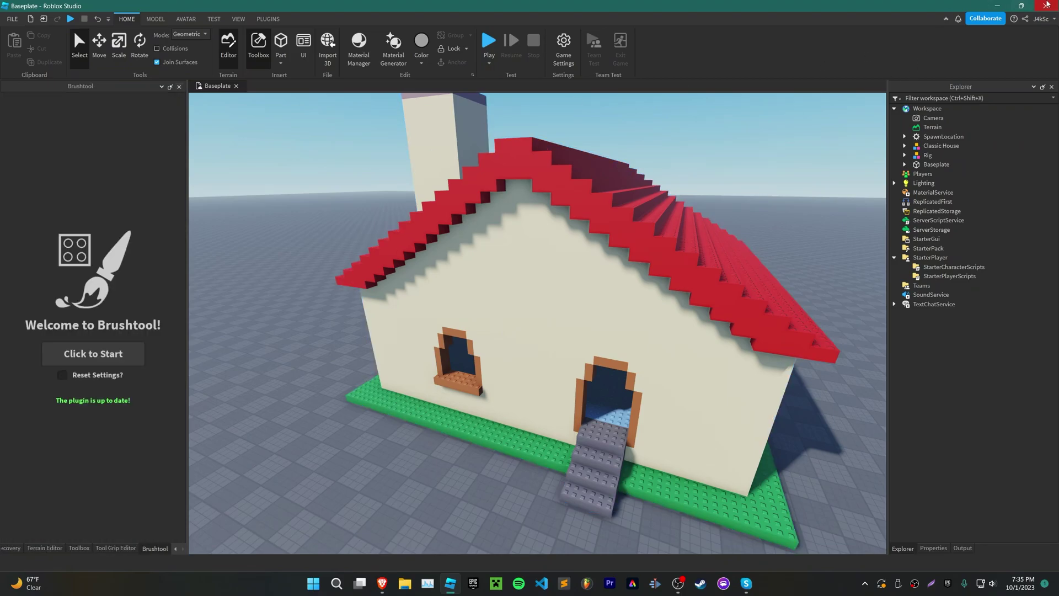
left_click(1046, 5)
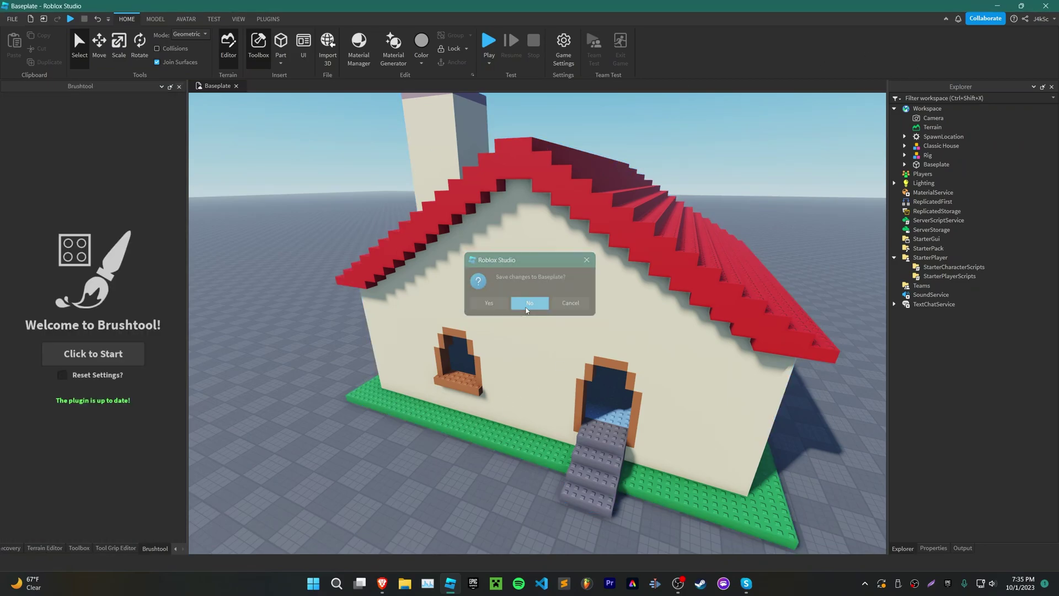
left_click(529, 304)
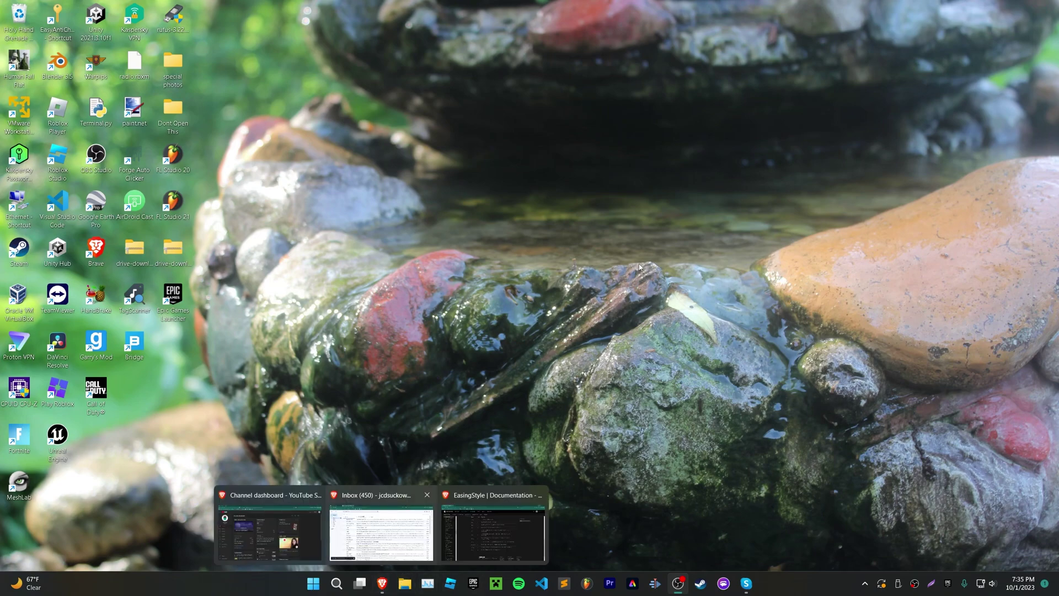
Switch to the Brave window with the EasingStyle documentation and examine its easing graphs and Items table.
mouse_move(382, 591)
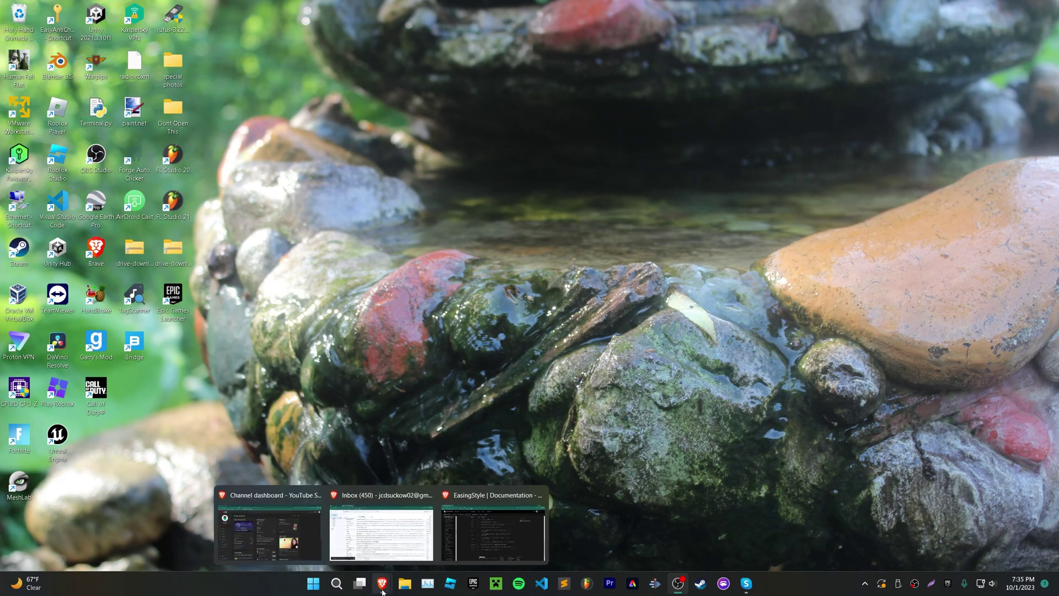
left_click(493, 533)
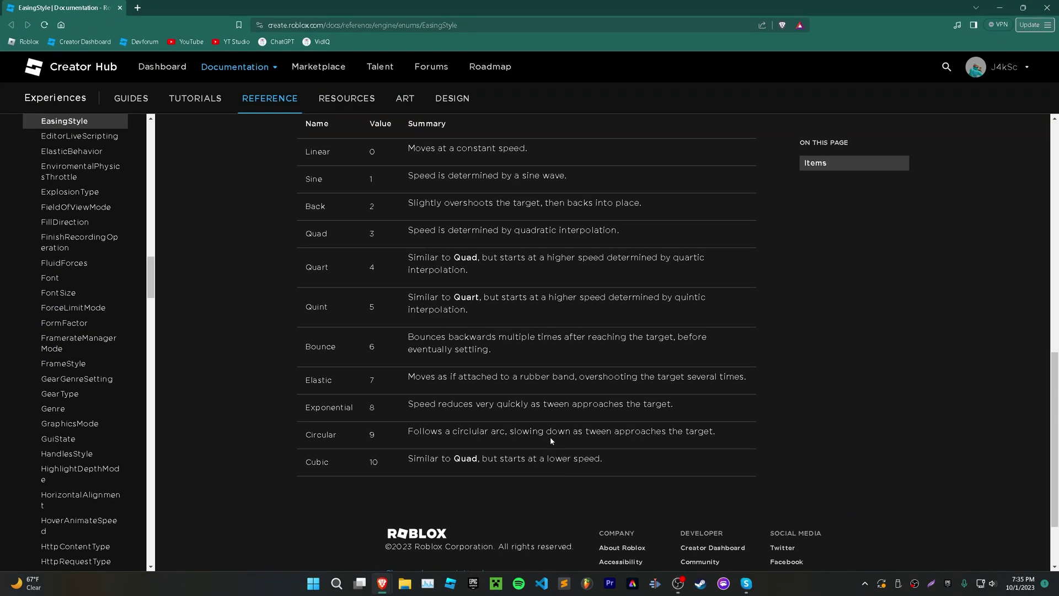
scroll(550, 436, "down", 5)
scroll(743, 393, "up", 6)
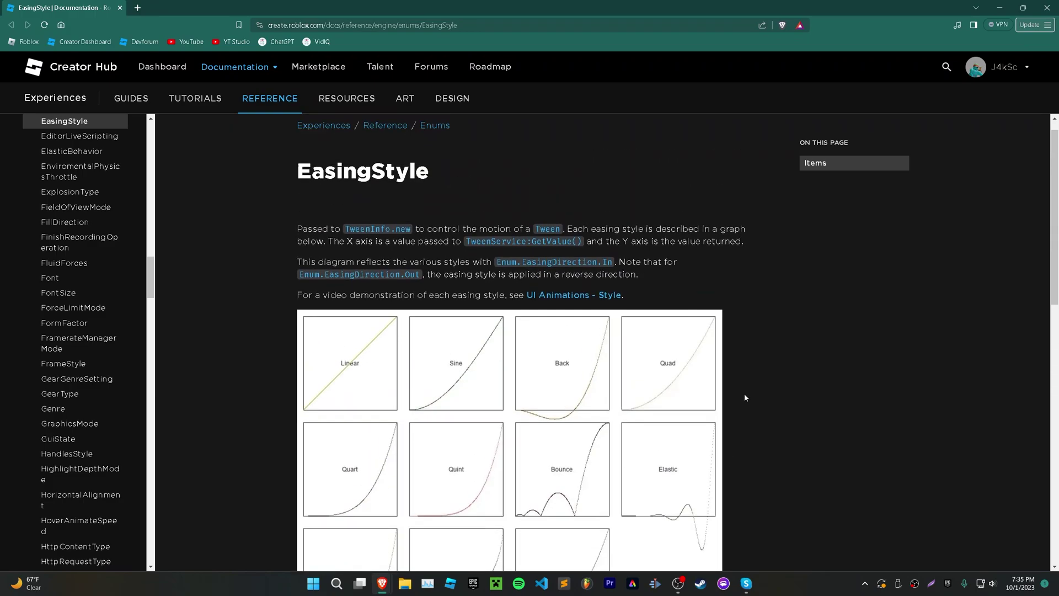
left_click_drag(276, 196, 526, 217)
left_click(527, 193)
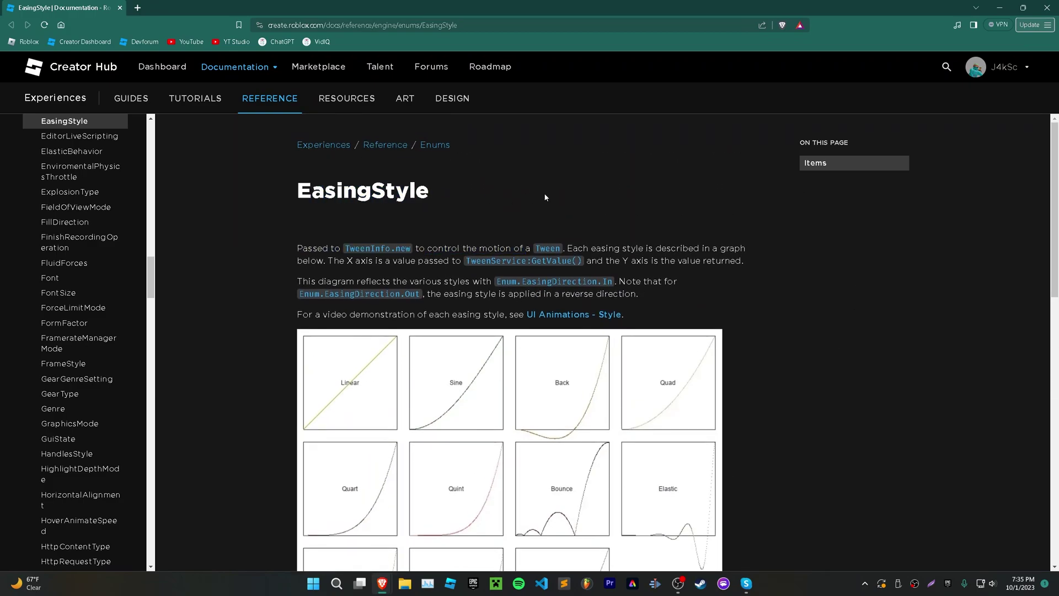
scroll(729, 288, "down", 7)
scroll(727, 297, "up", 7)
scroll(727, 298, "down", 6)
scroll(728, 300, "down", 2)
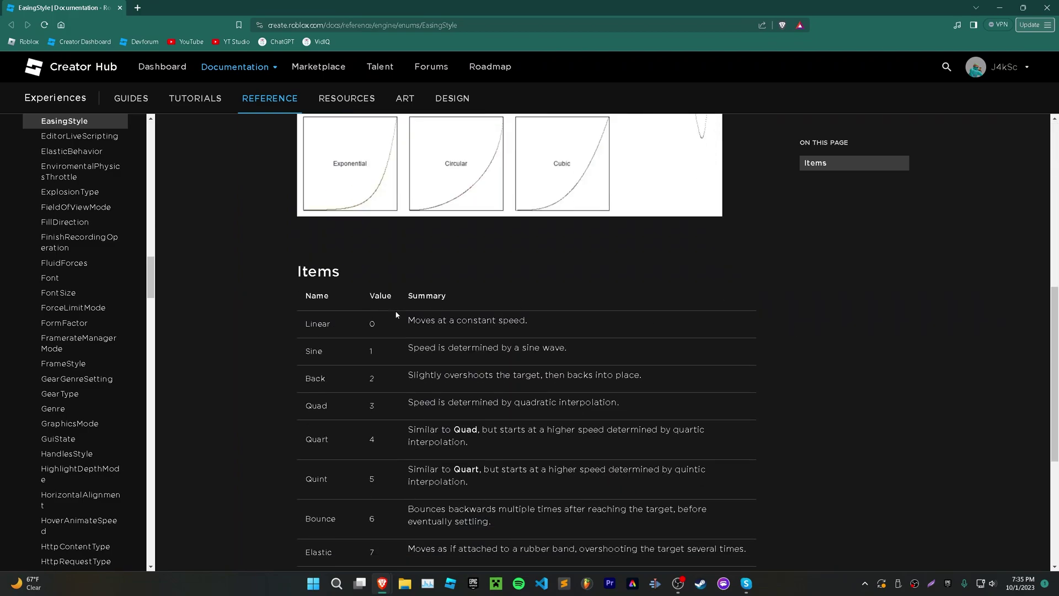
scroll(816, 229, "up", 7)
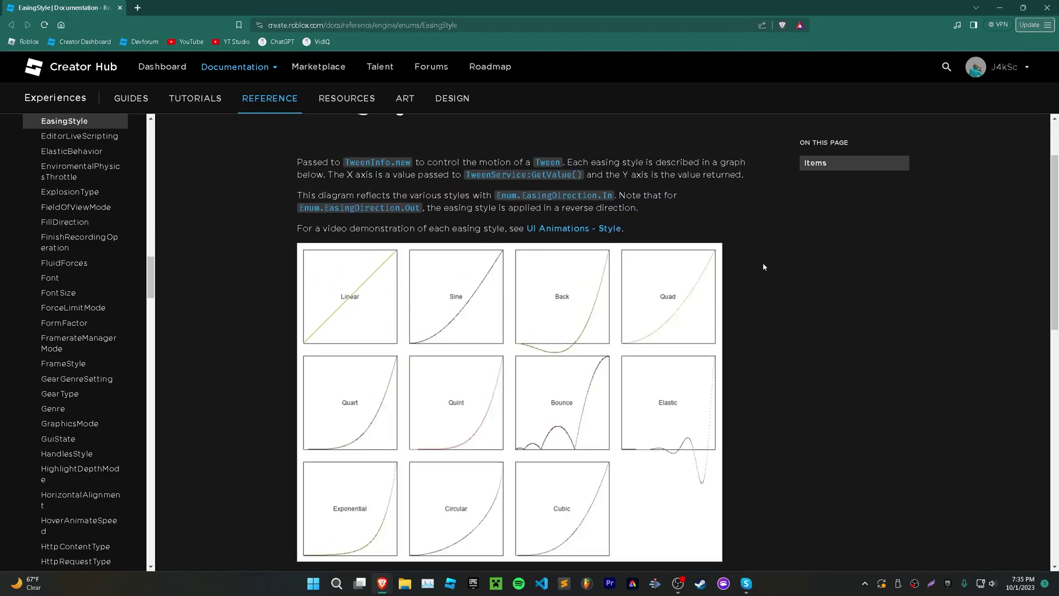
scroll(789, 342, "down", 4)
scroll(788, 345, "down", 2)
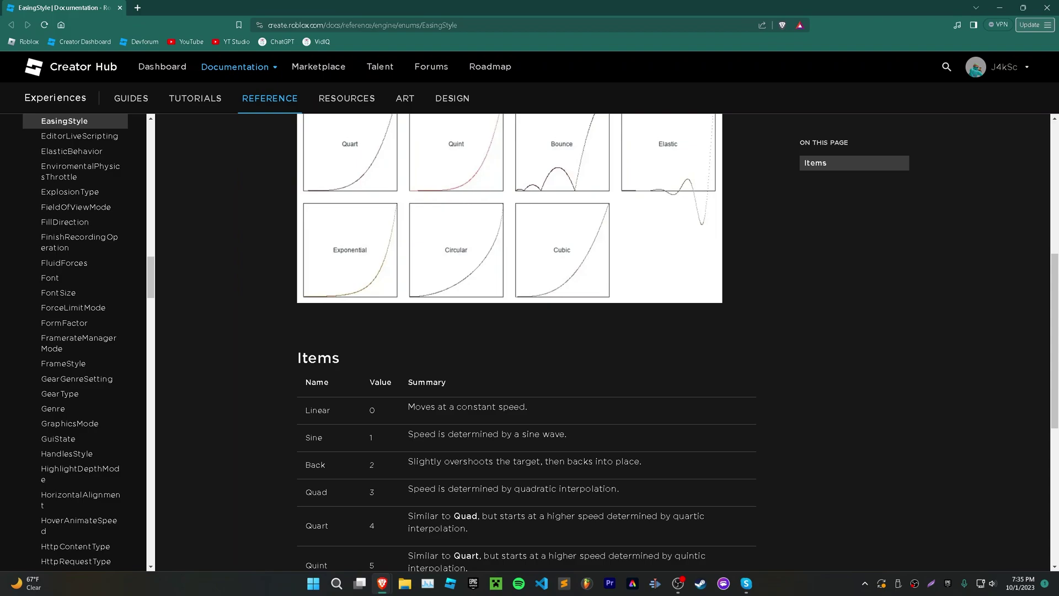